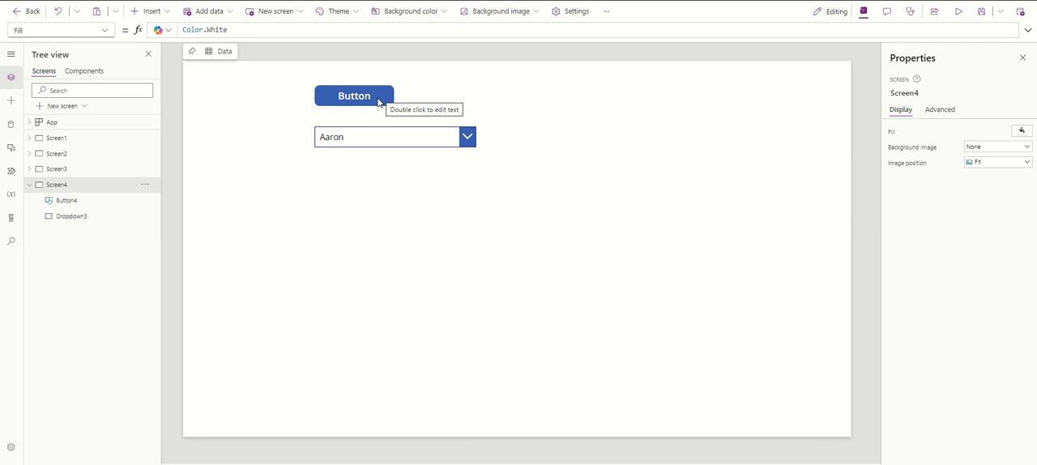
Enlarge the formula editor for the button's OnSelect property and read through the whole ClearCollect formula
click(378, 102)
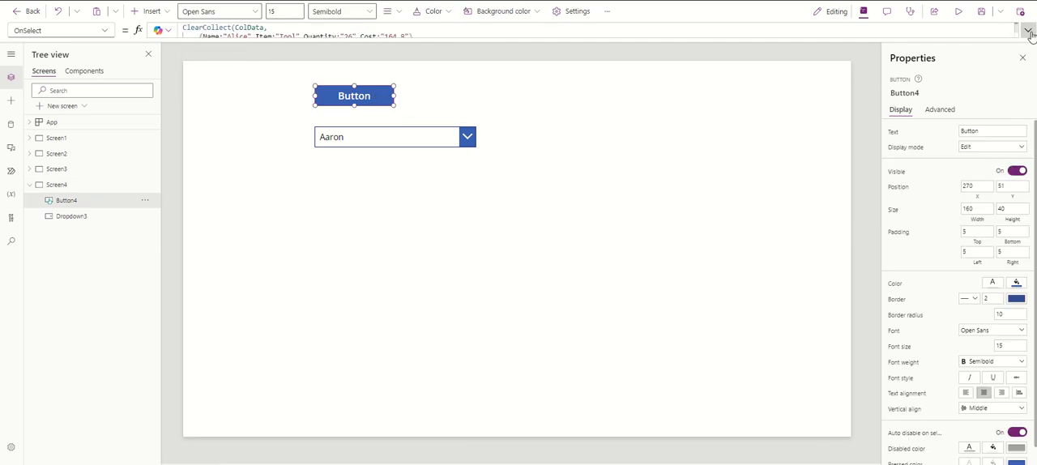
click(1028, 31)
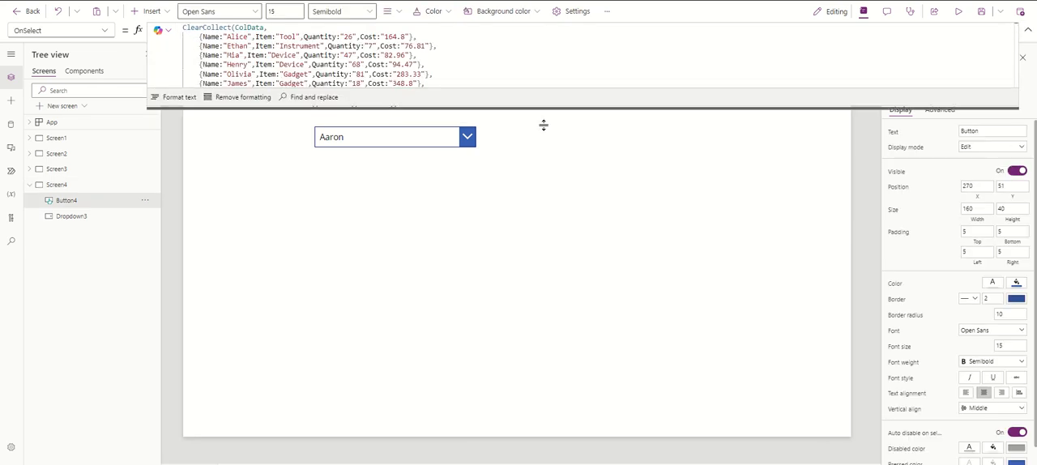
drag(544, 124, 551, 374)
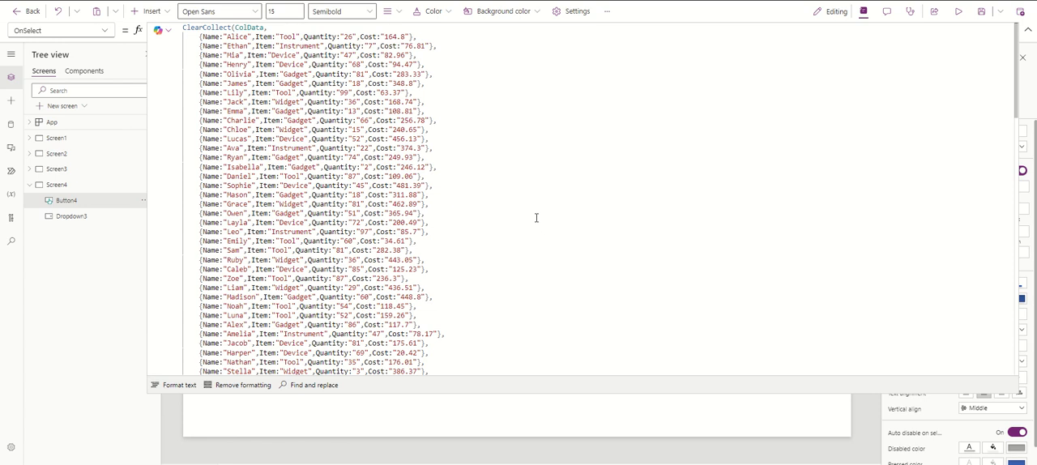
click(272, 27)
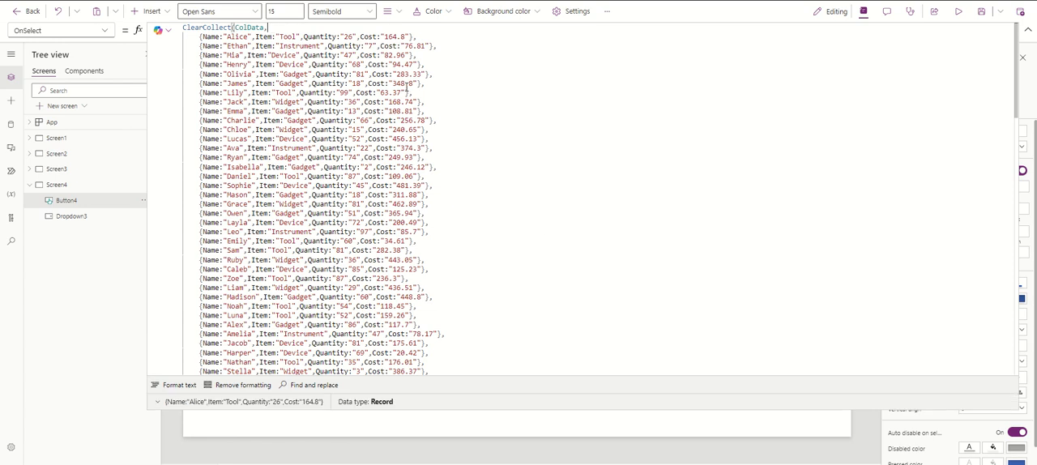
scroll(442, 137, down, 20)
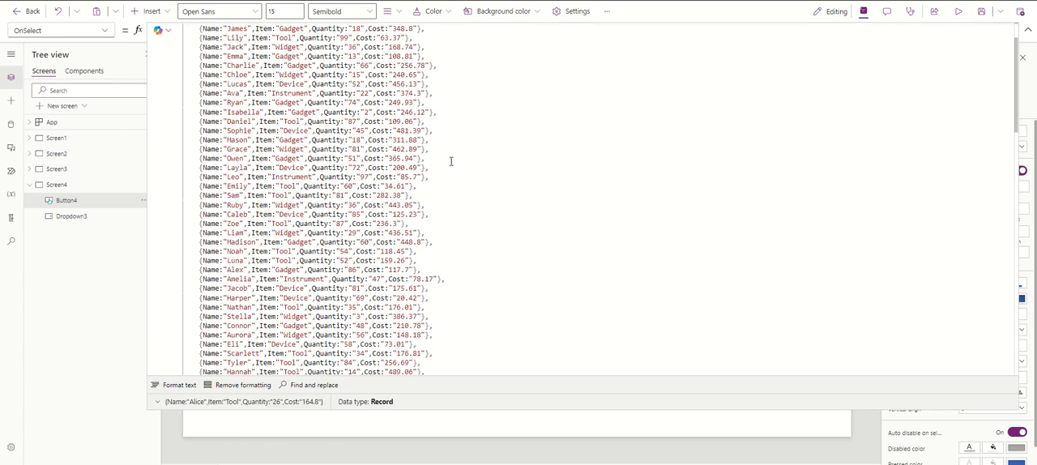
scroll(456, 245, down, 5)
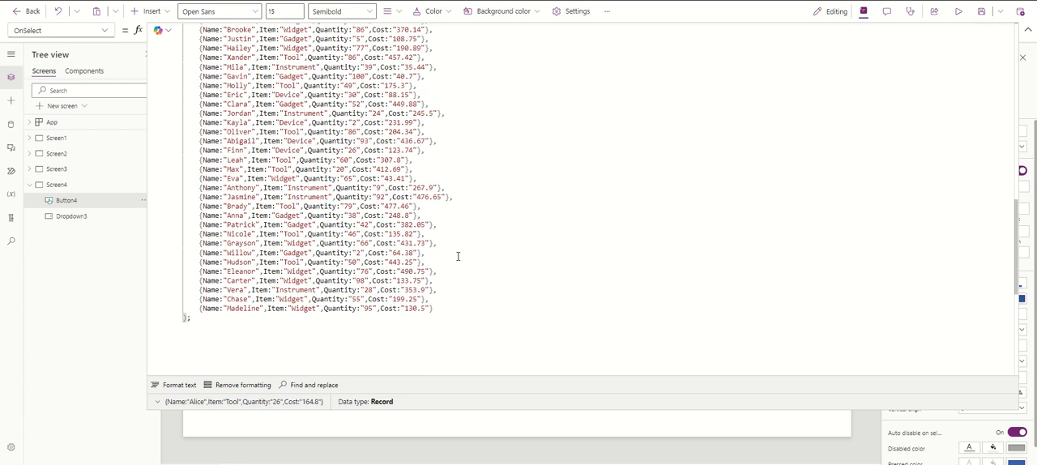
drag(464, 317, 243, 12)
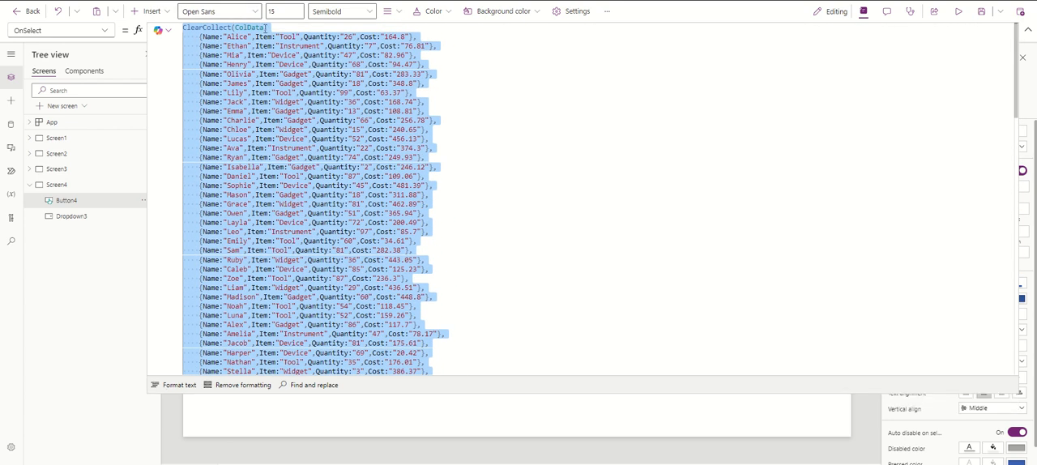
Examine the ClearCollect function, the ColData collection name and the fields of the first record in the formula
click(273, 30)
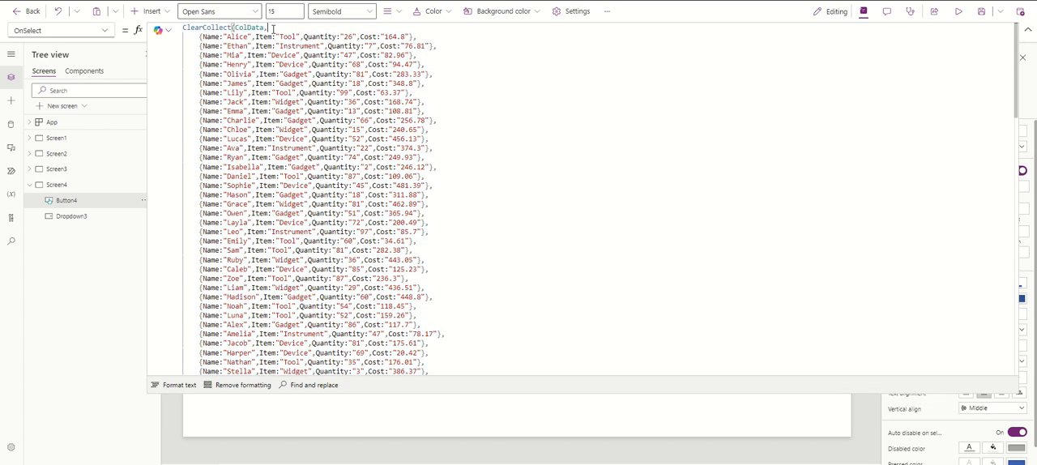
double_click(193, 28)
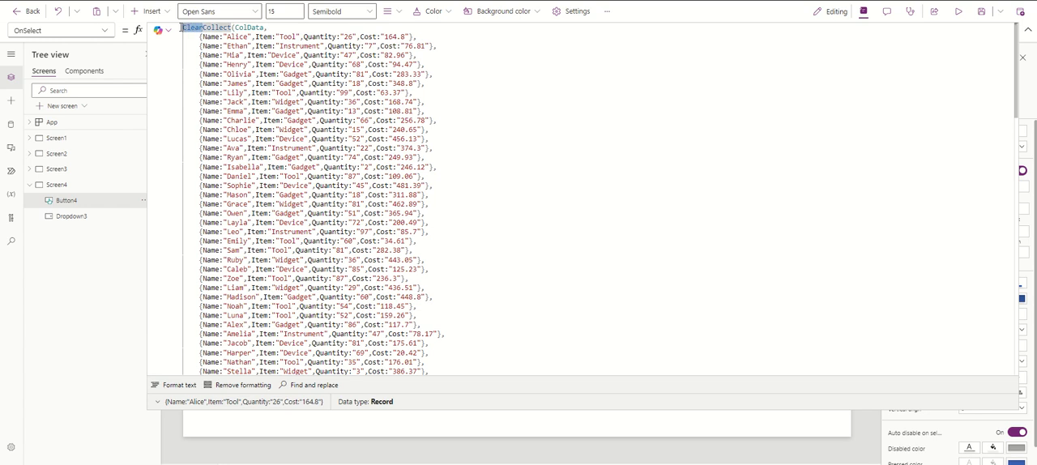
double_click(245, 27)
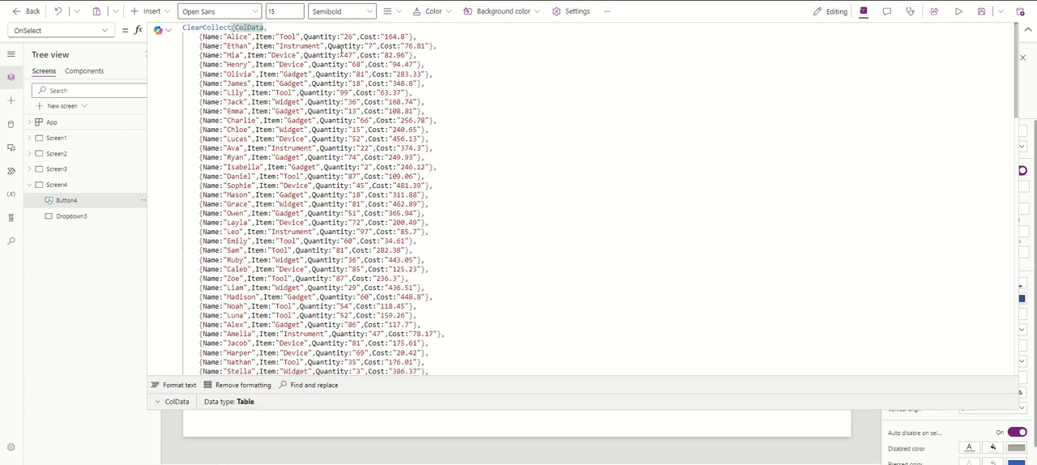
click(502, 70)
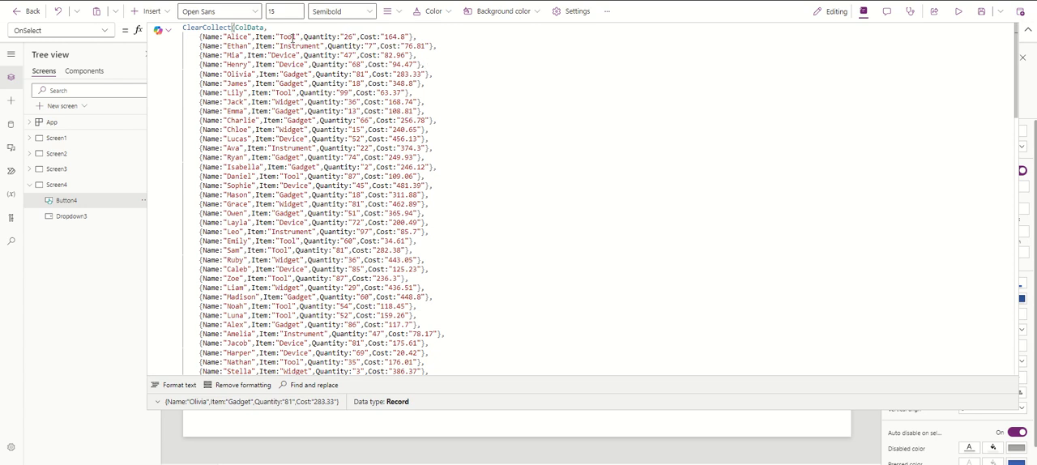
drag(409, 37, 385, 36)
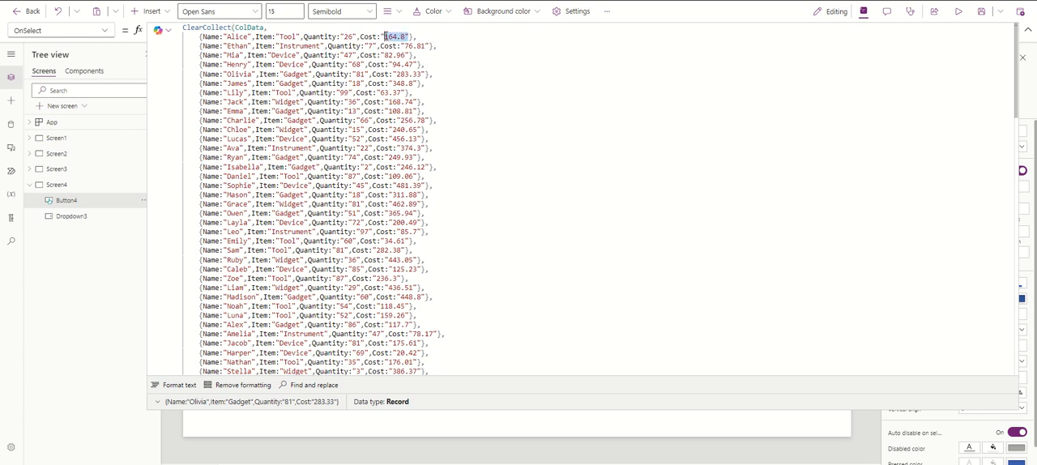
click(430, 37)
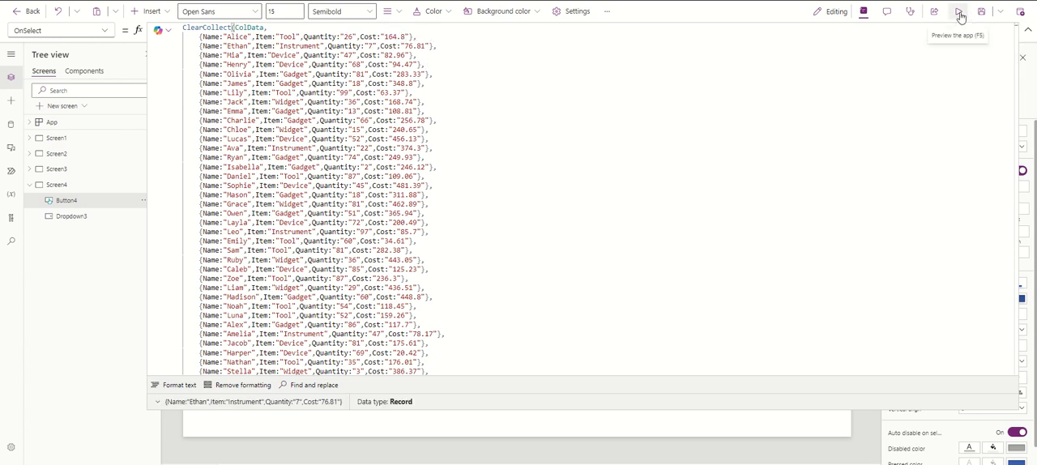
Preview the app, check the dropdown's list, run the button to fill the ColData collection, and return to editing
click(959, 13)
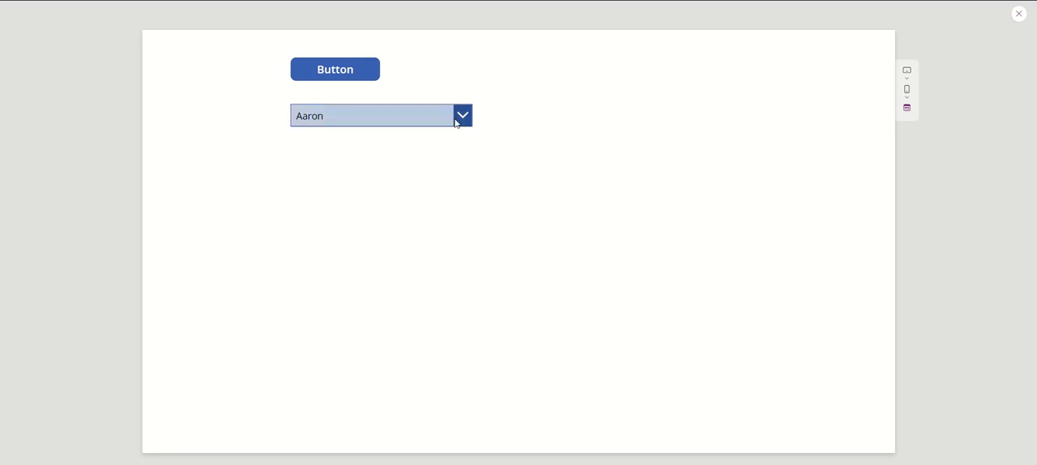
click(457, 123)
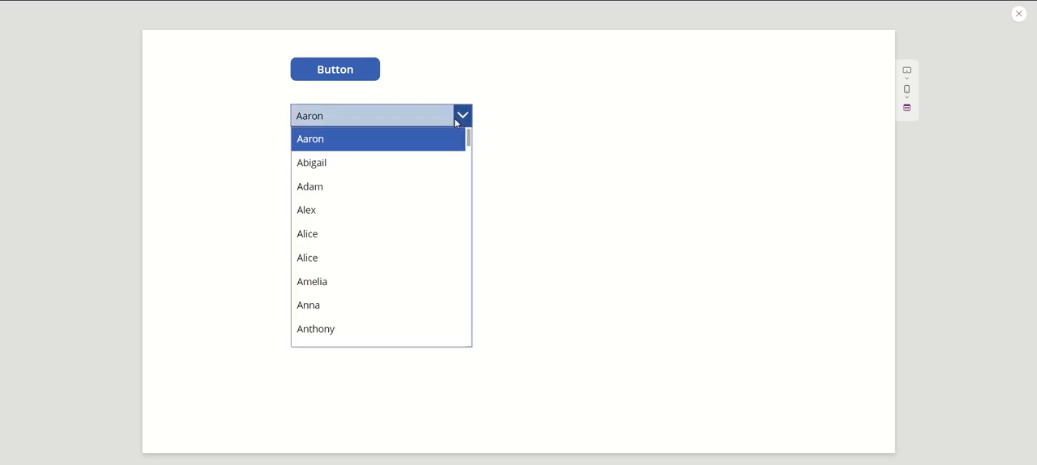
click(457, 124)
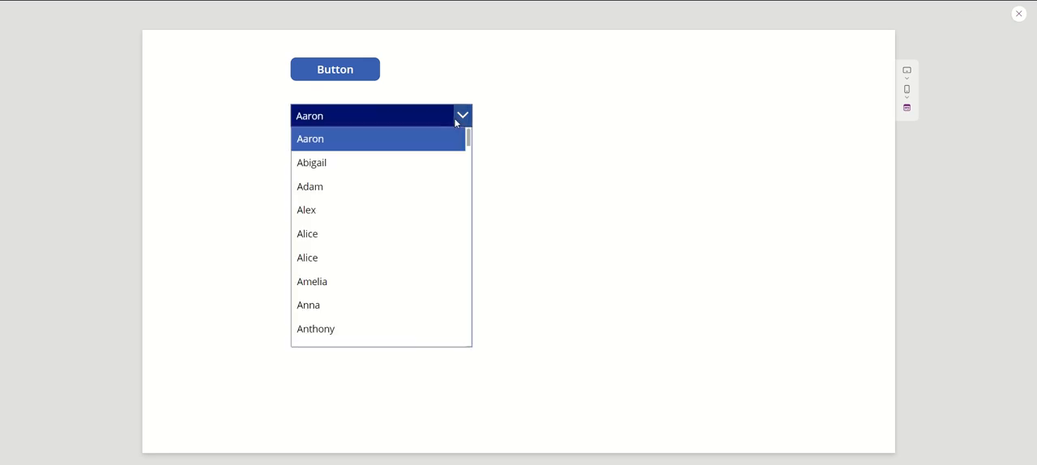
click(360, 76)
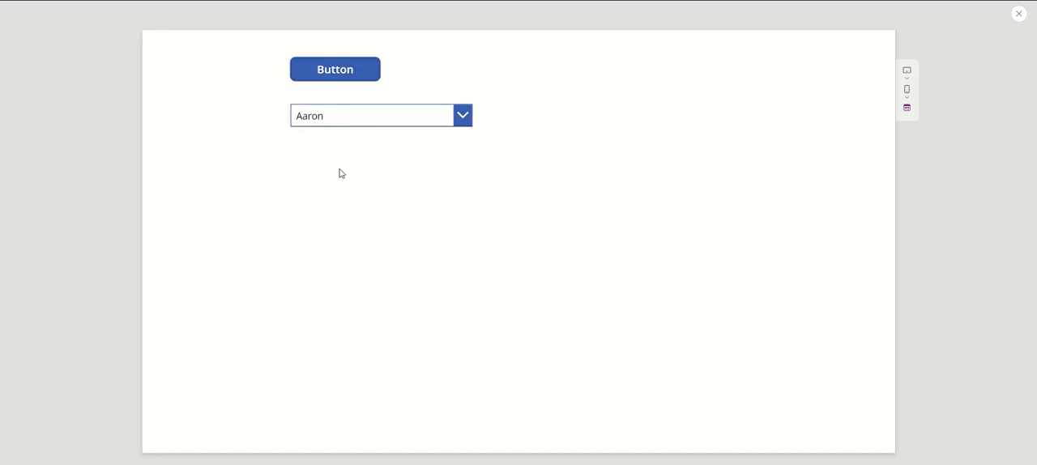
click(1019, 14)
click(1027, 30)
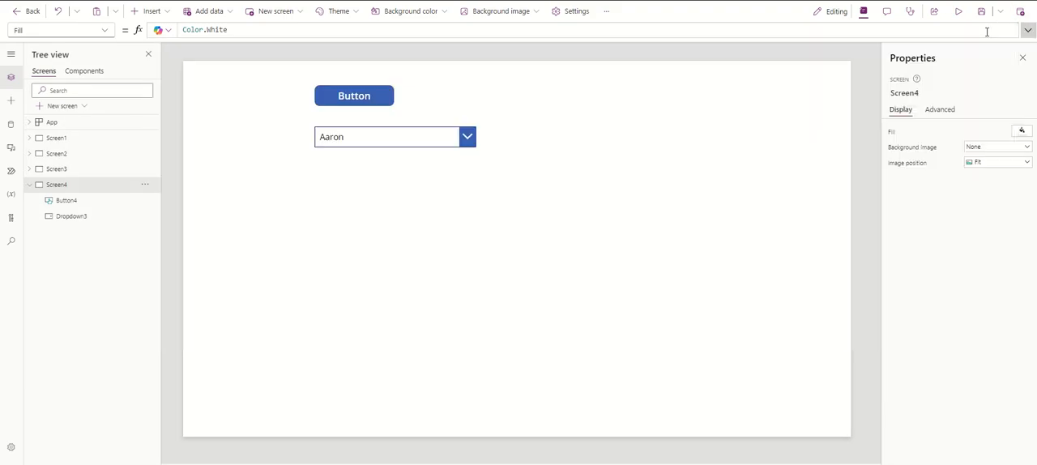
Inspect the ColData result table from within the button's OnSelect formula, looking through its rows
click(361, 97)
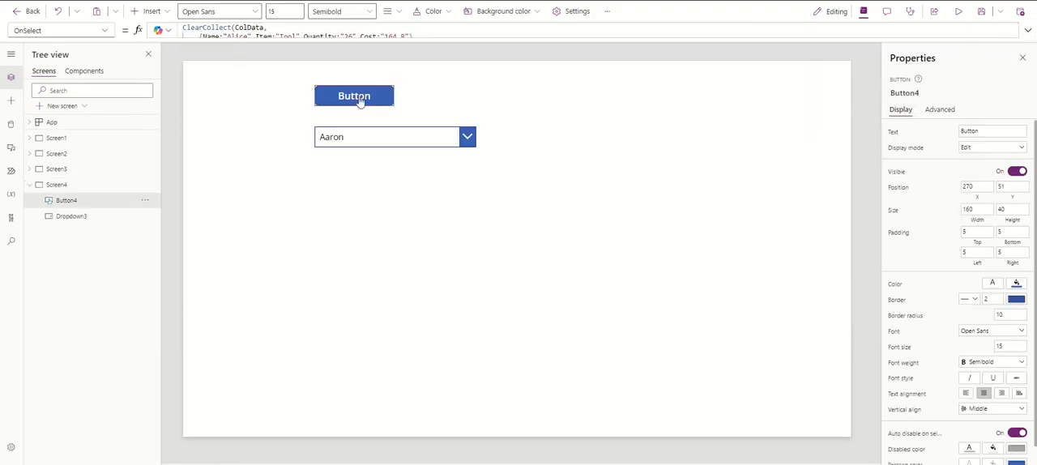
click(252, 37)
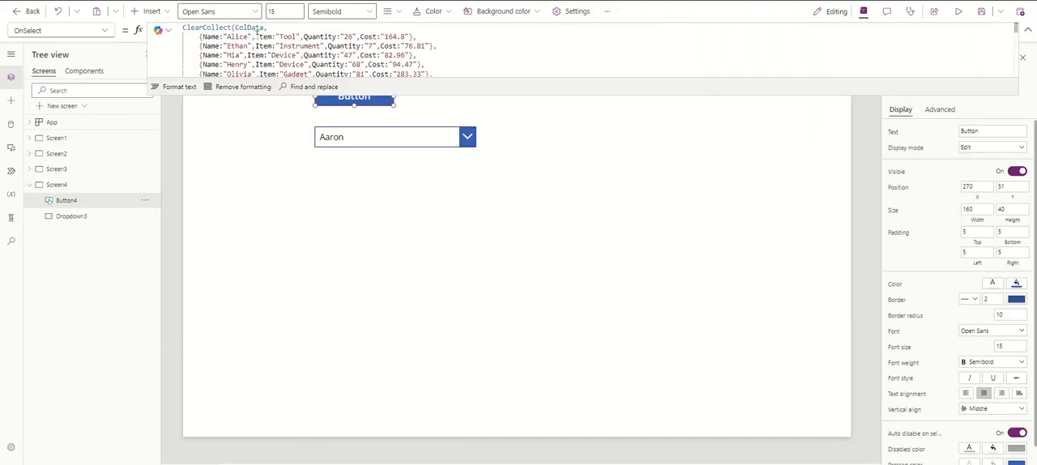
click(256, 29)
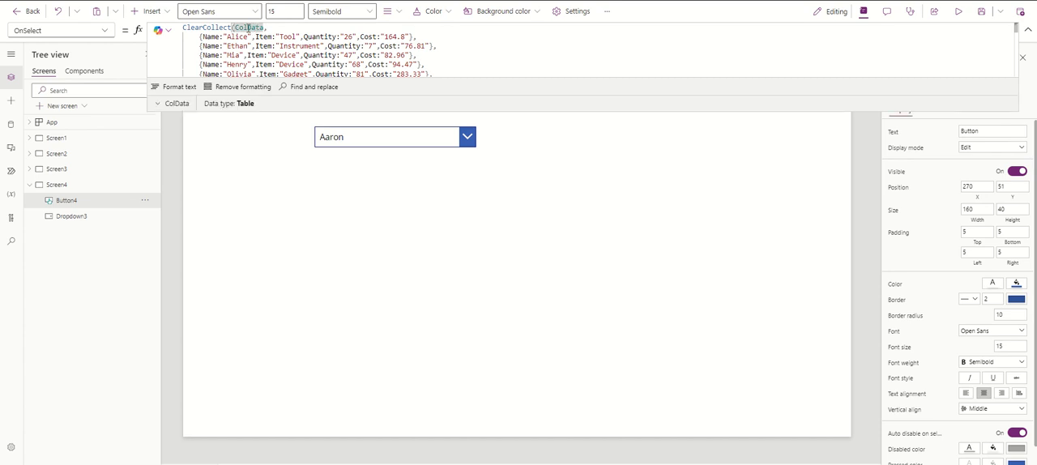
click(159, 104)
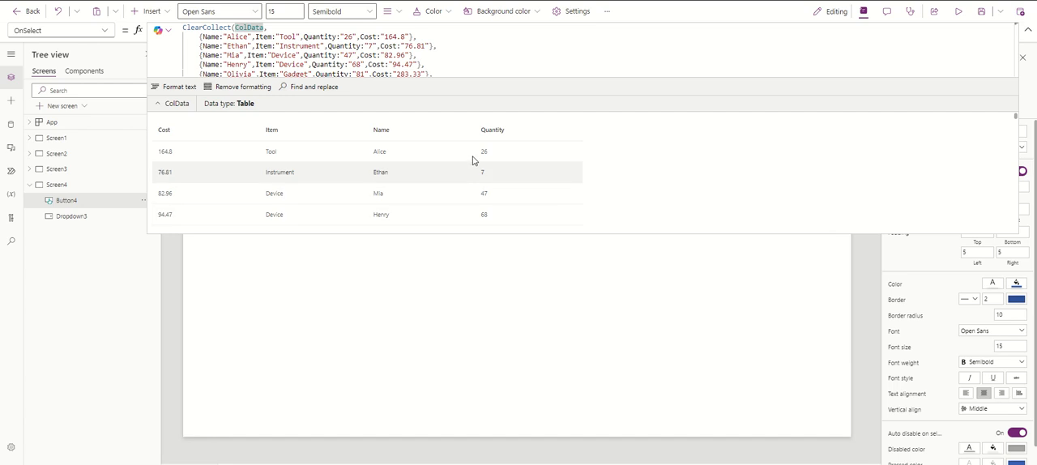
scroll(233, 163, down, 1)
scroll(235, 164, down, 2)
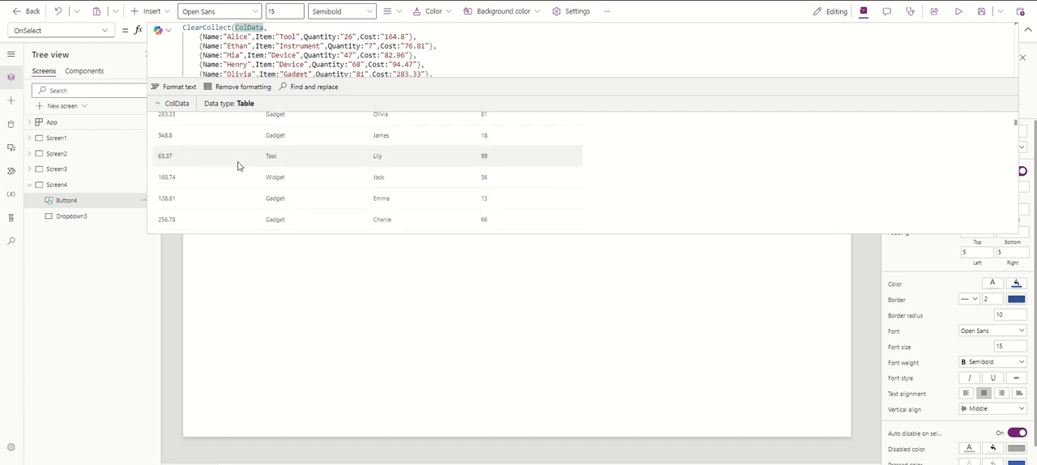
scroll(261, 194, up, 3)
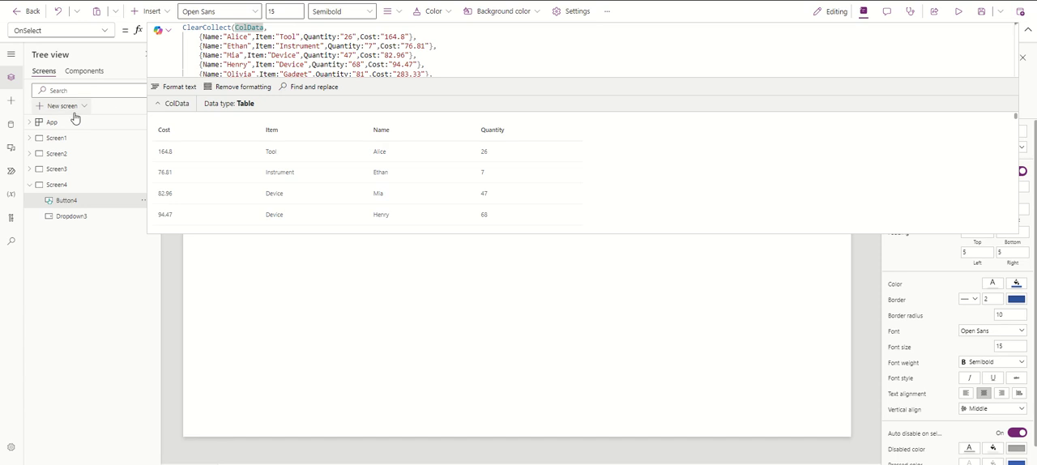
View the ColData table among the app's collections, then close it and collapse the formula editor
click(11, 196)
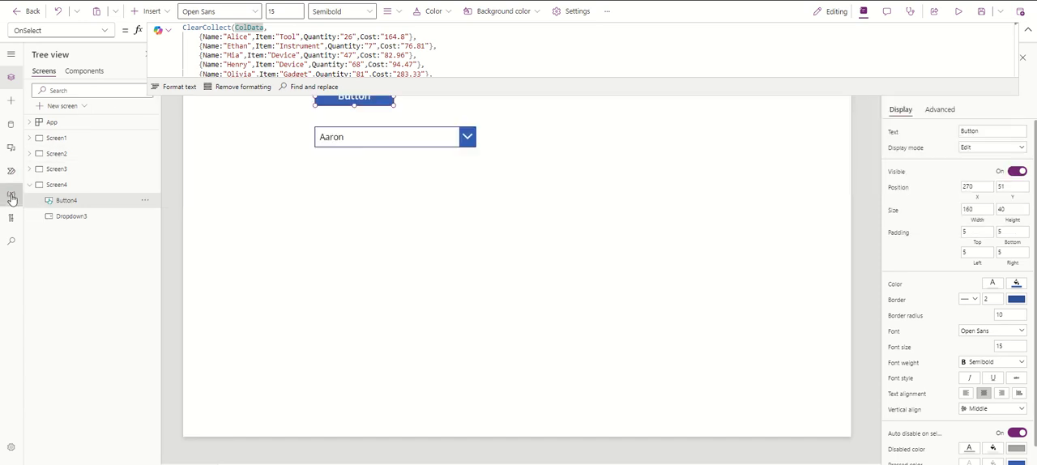
click(51, 168)
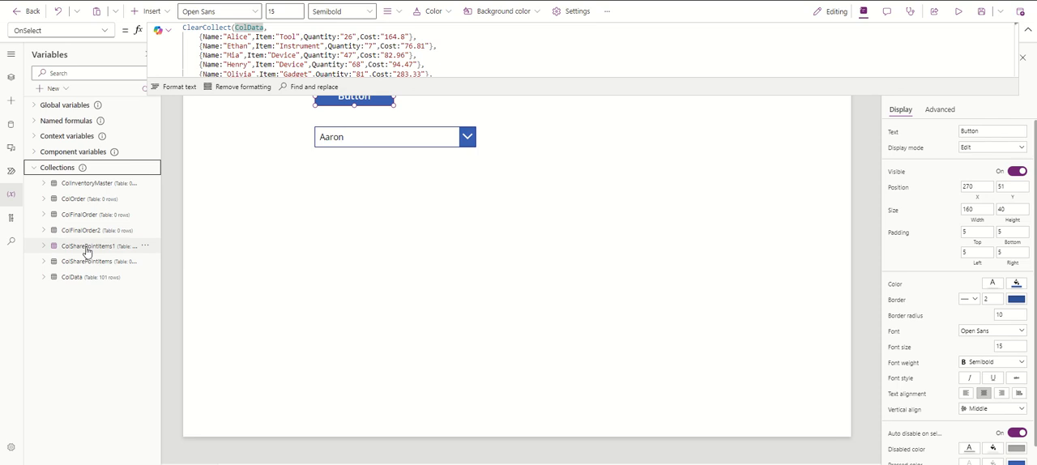
click(77, 279)
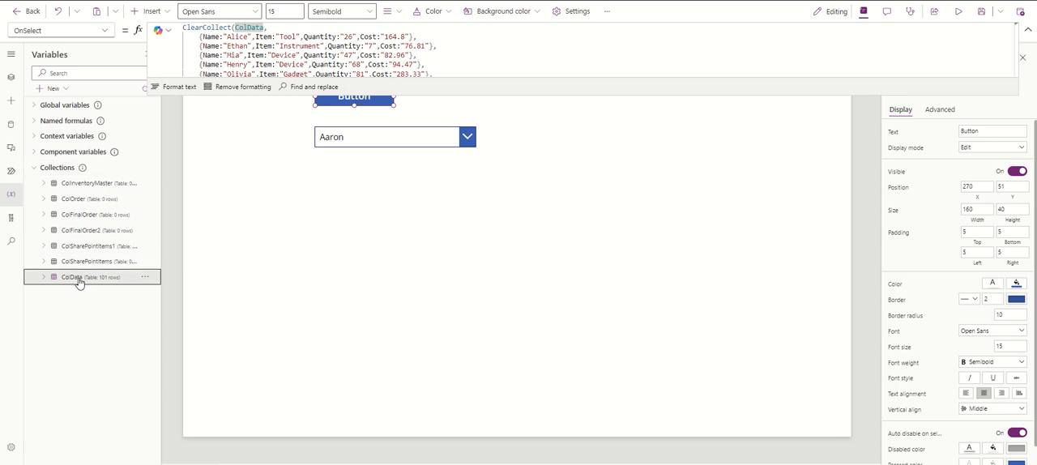
click(145, 277)
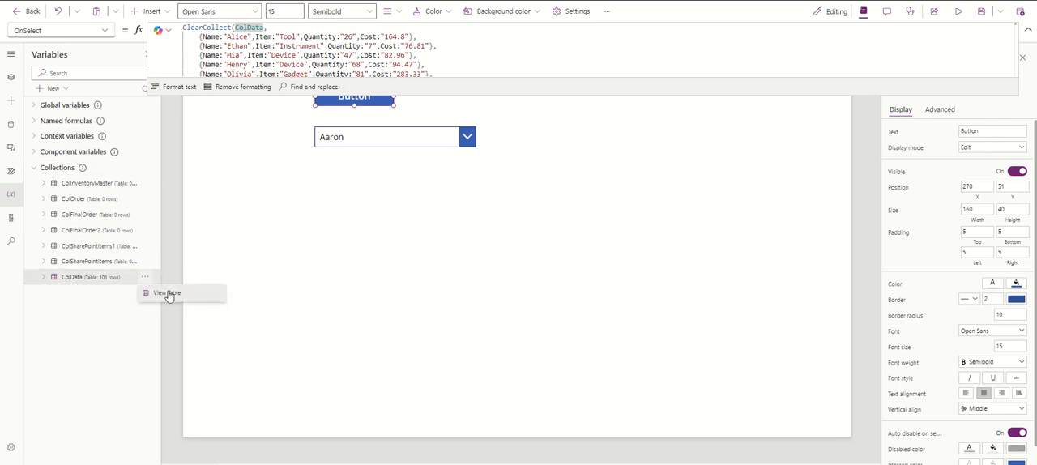
click(167, 293)
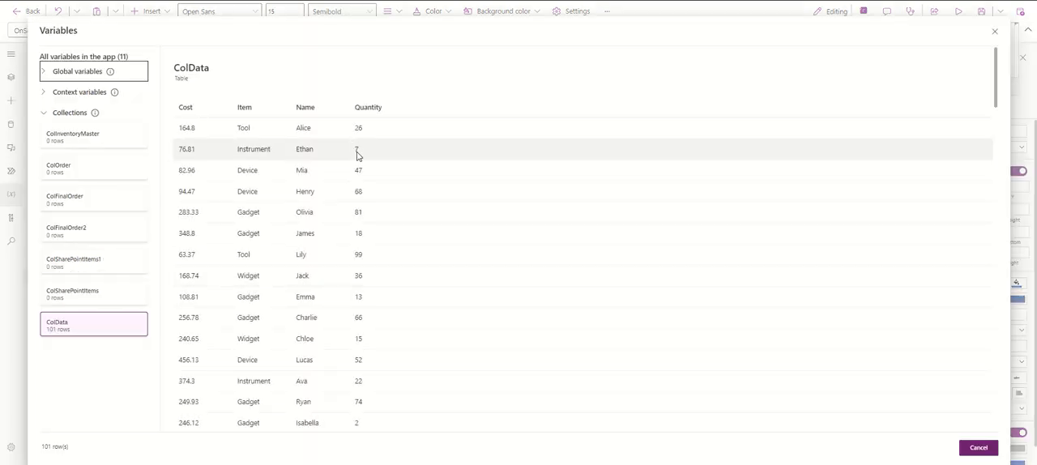
click(995, 32)
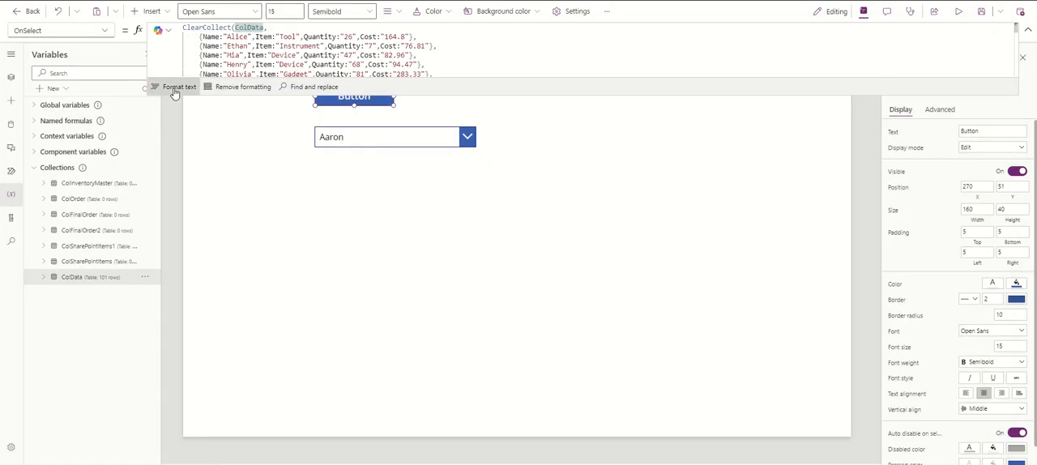
click(477, 52)
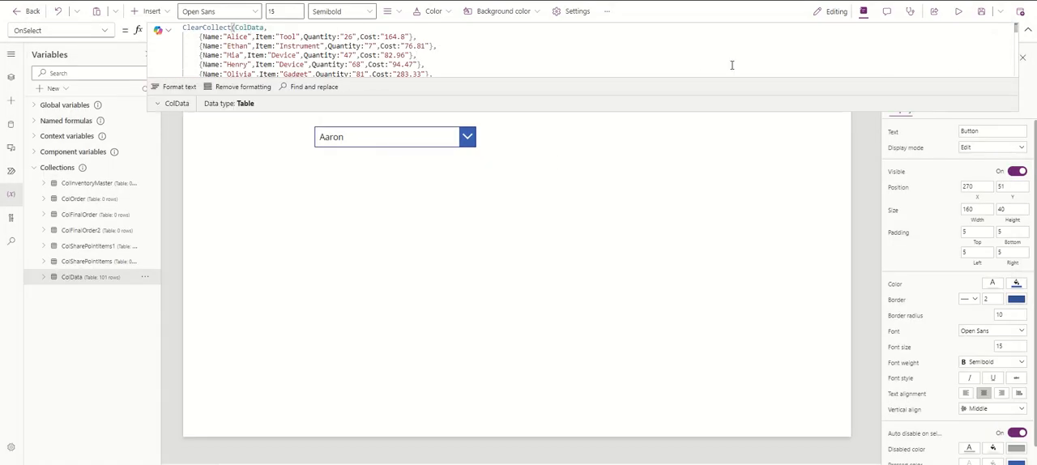
click(1029, 33)
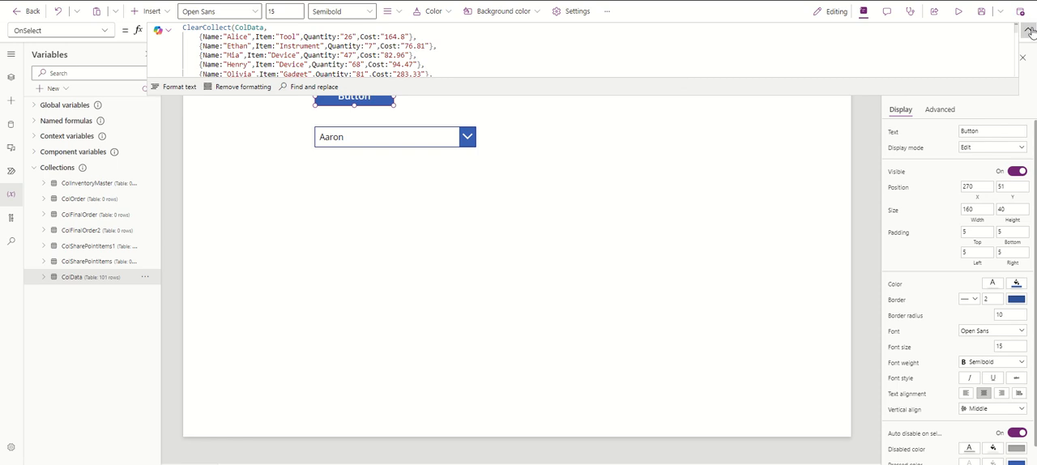
click(1029, 32)
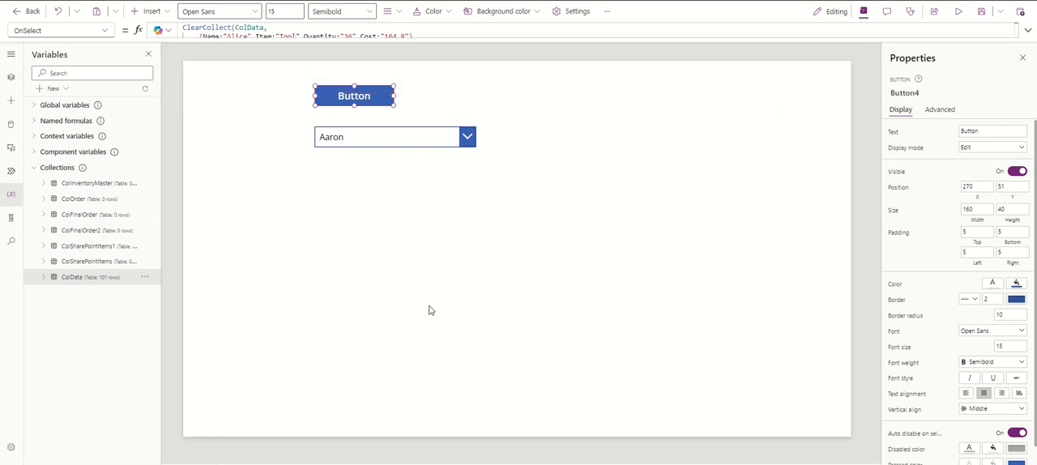
Insert a vertical gallery on Screen4 and dismiss its data source selection
click(167, 14)
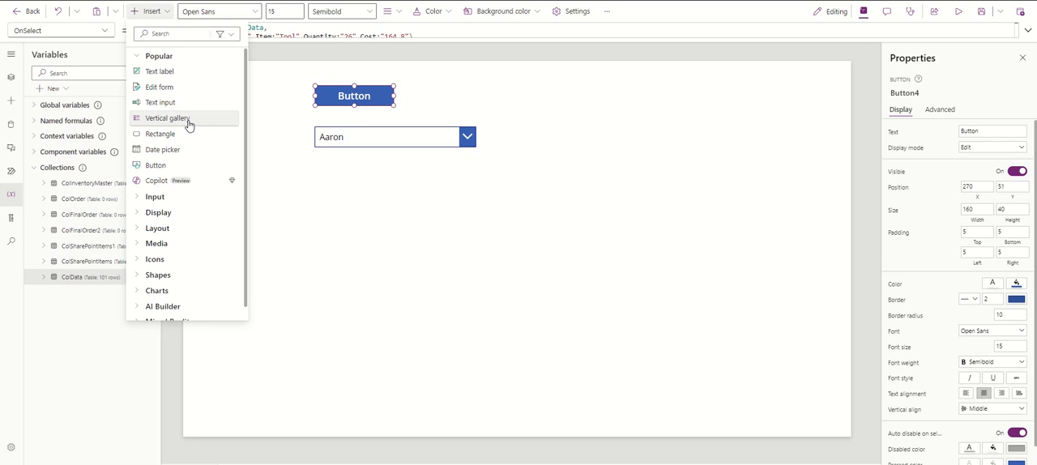
key(Escape)
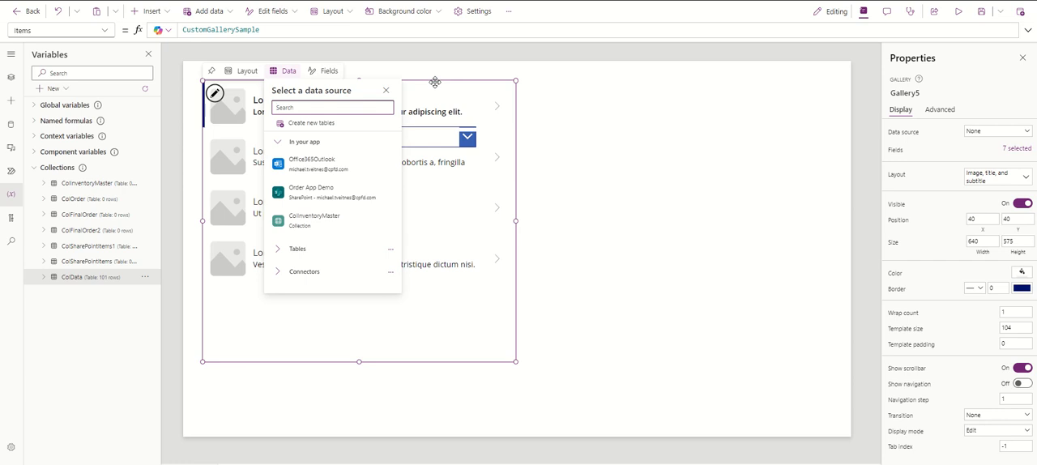
click(466, 113)
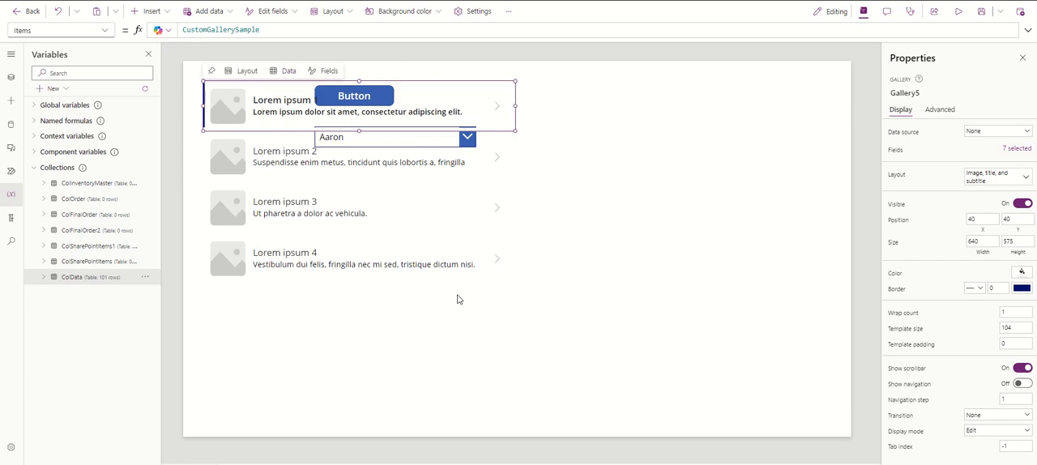
Move the whole gallery clear of the button and dropdown, to about X 678, Y 91
click(391, 305)
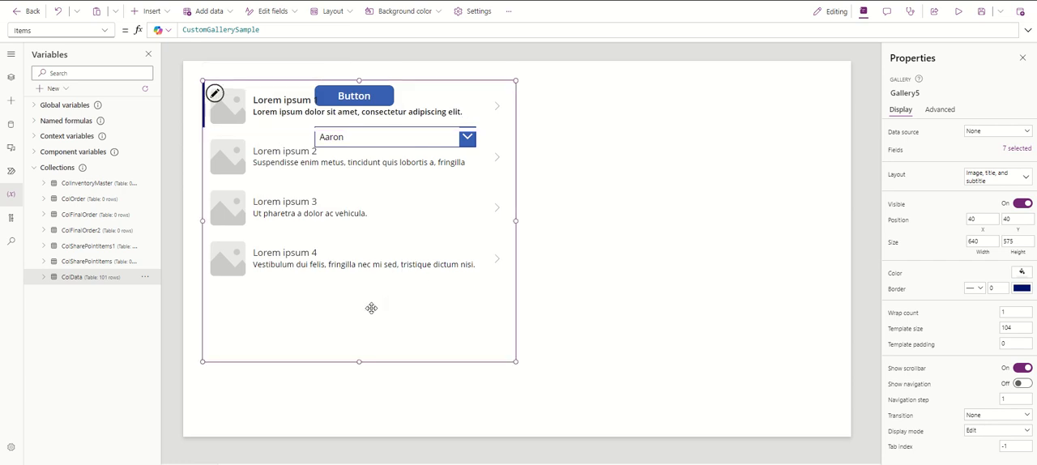
click(438, 86)
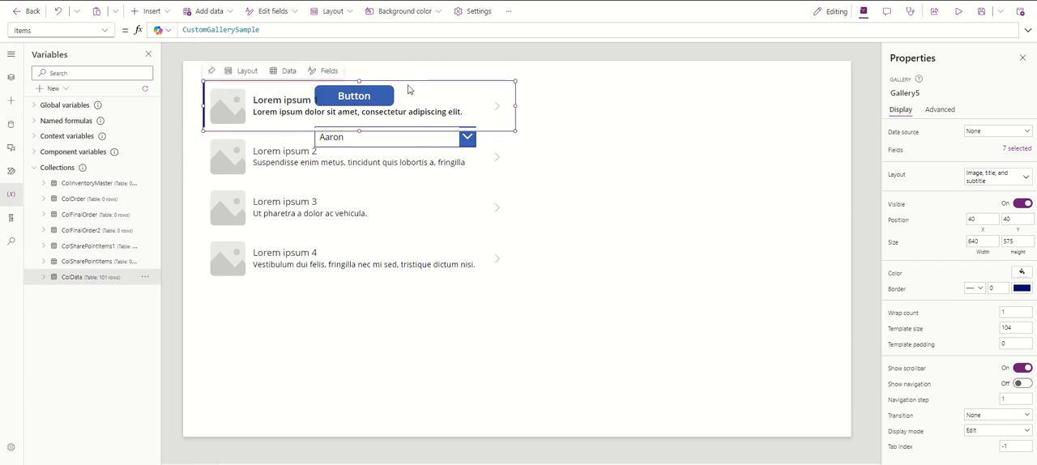
click(339, 284)
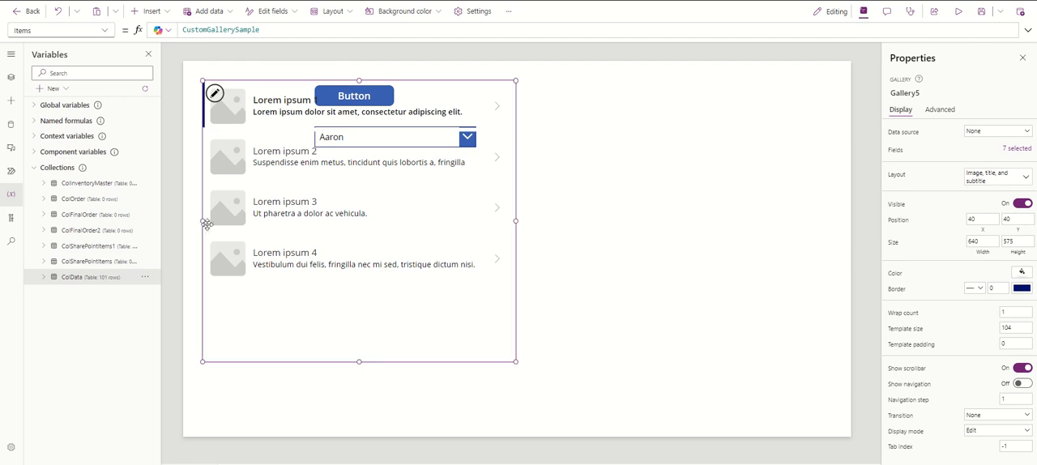
drag(203, 216, 519, 238)
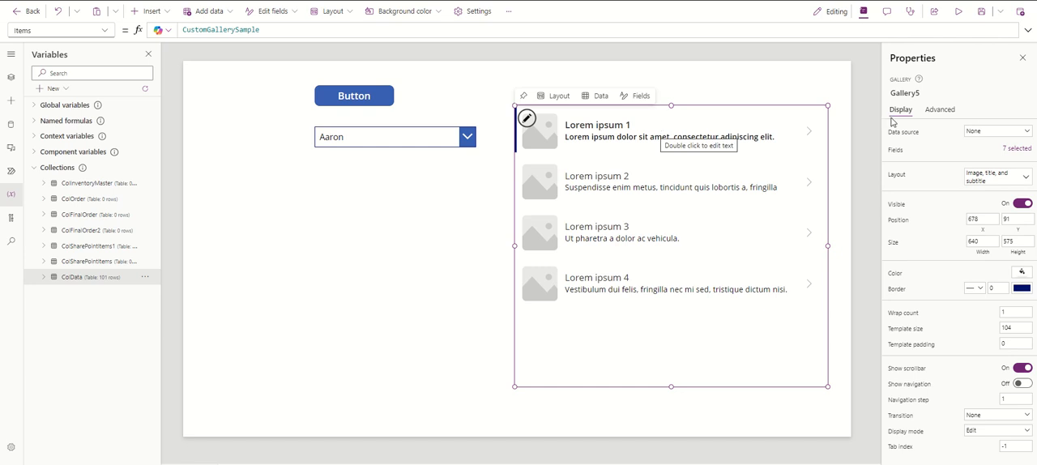
Switch the gallery to the Blank layout and reduce its template size to about 188
click(1022, 177)
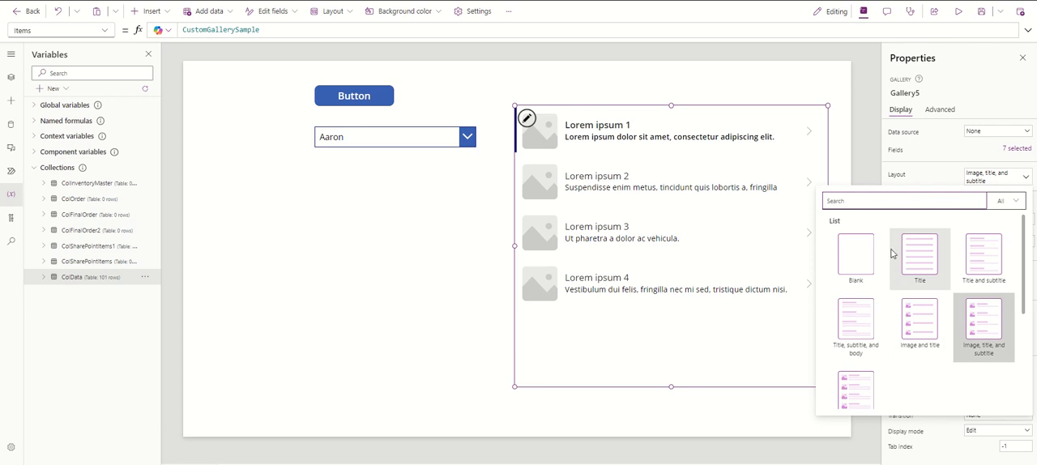
click(863, 253)
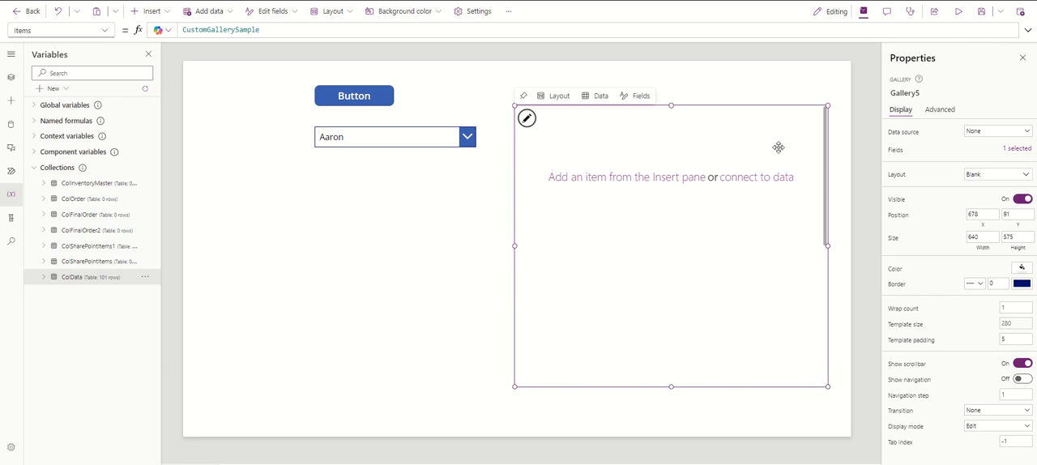
click(639, 216)
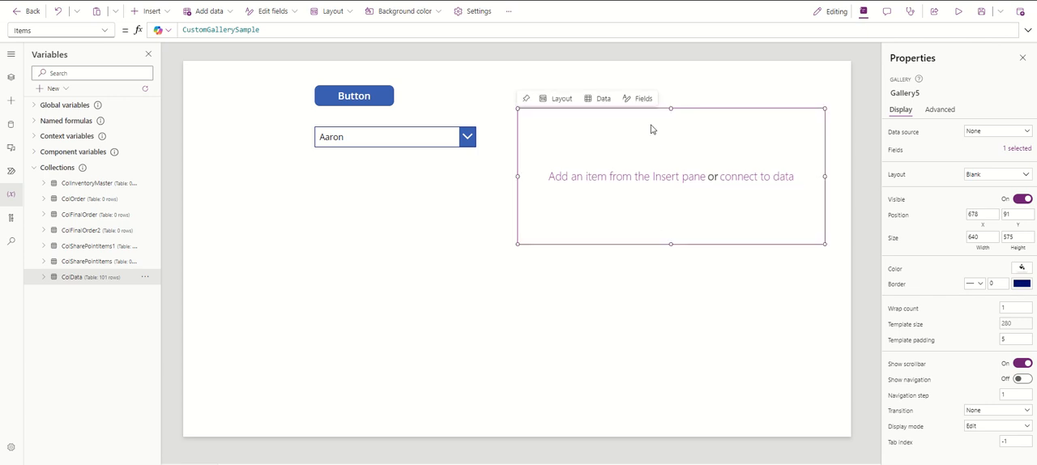
drag(671, 242, 671, 199)
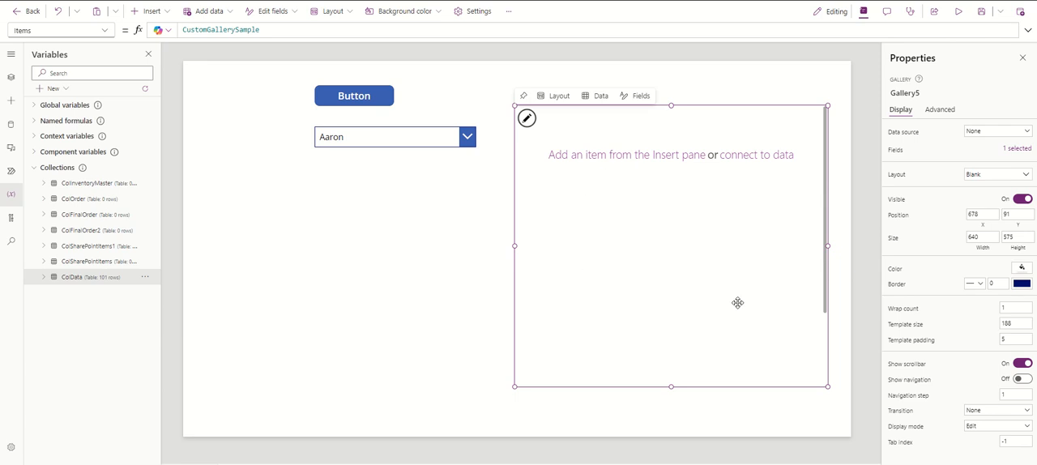
Copy the collection name from the button's OnSelect formula and set the gallery's Items to ColData
click(374, 104)
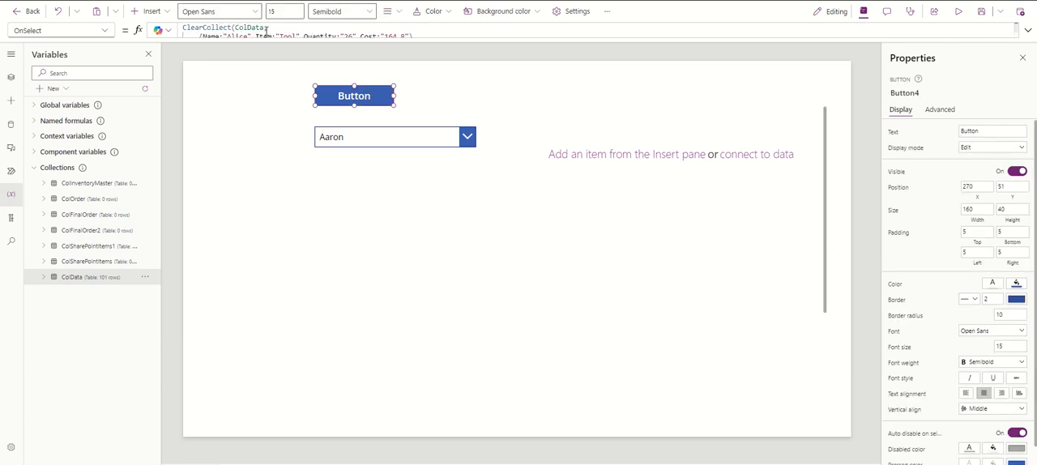
drag(266, 27, 236, 30)
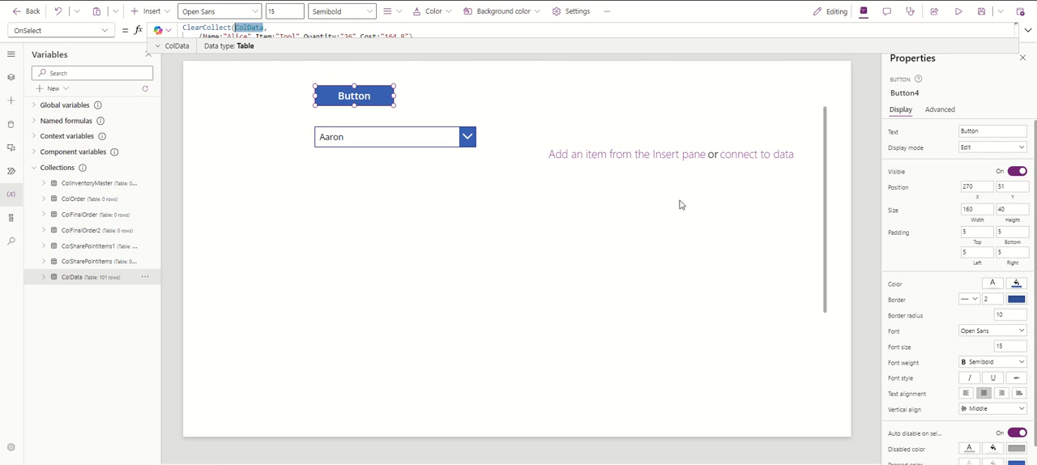
click(658, 225)
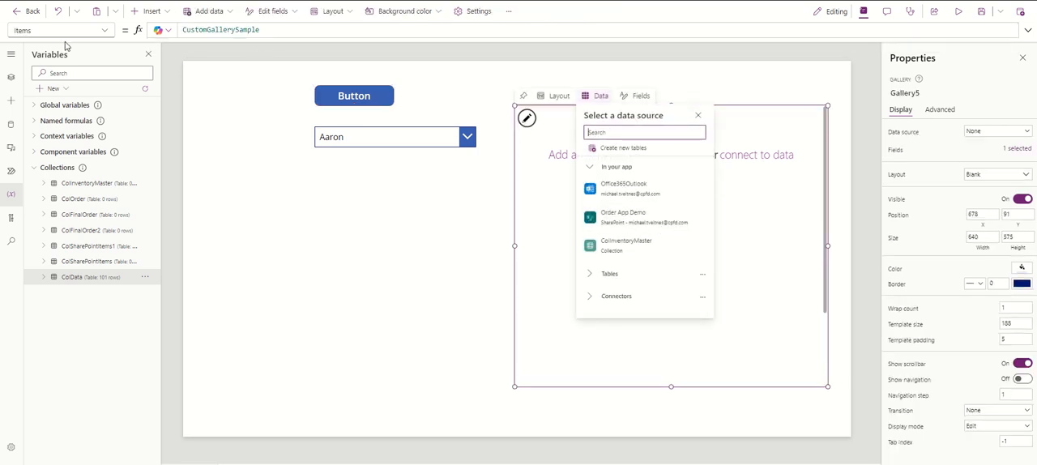
drag(260, 29, 180, 30)
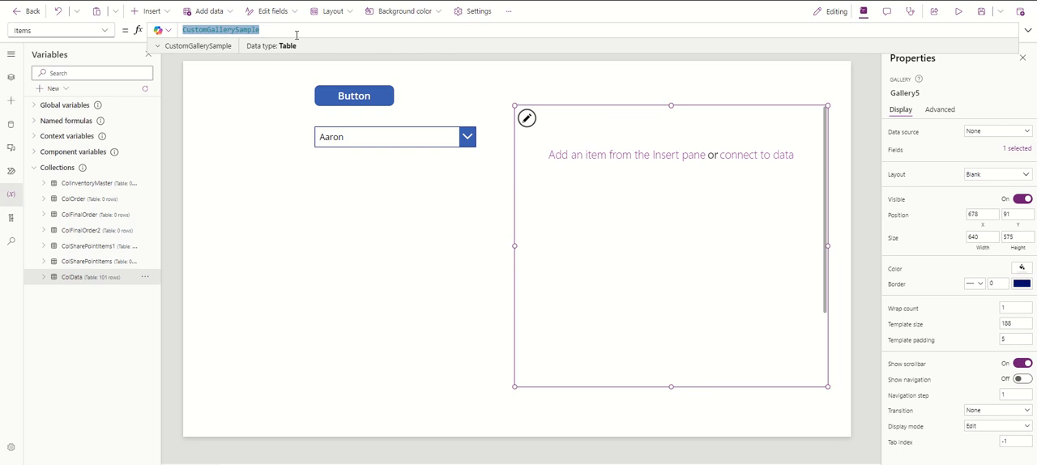
text(ColData)
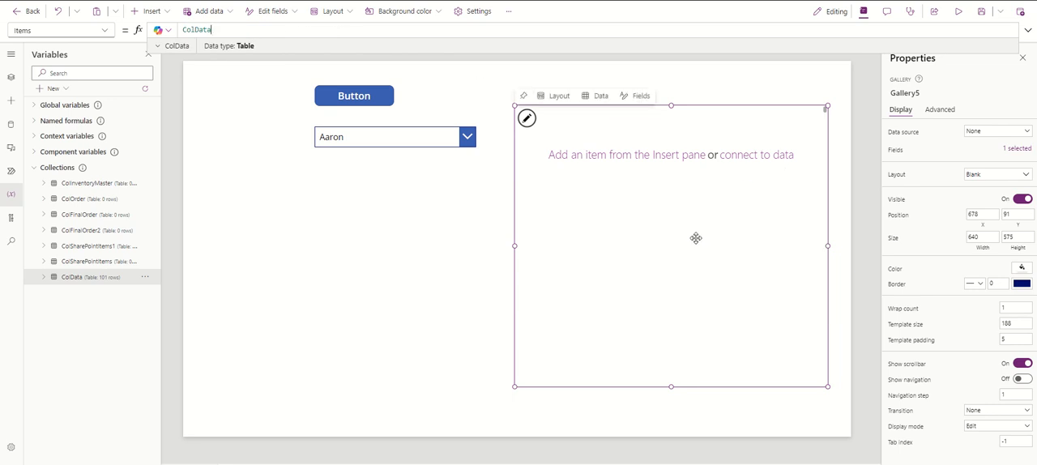
click(694, 235)
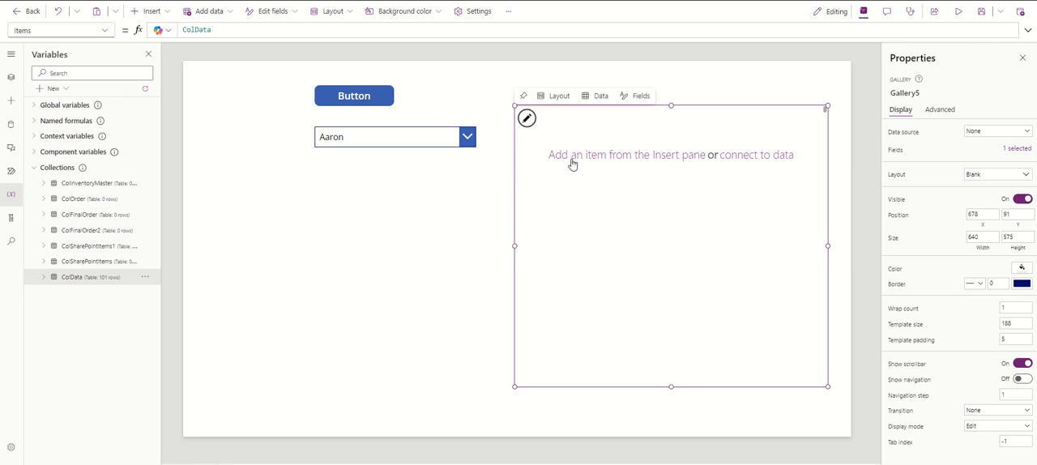
Insert a text label into the gallery's template and position it at about X 15, Y 10
click(574, 125)
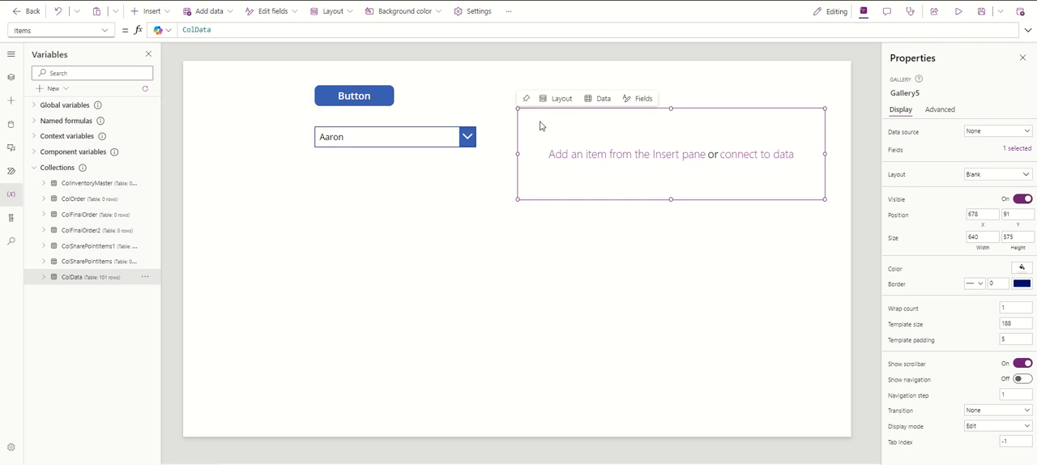
click(639, 283)
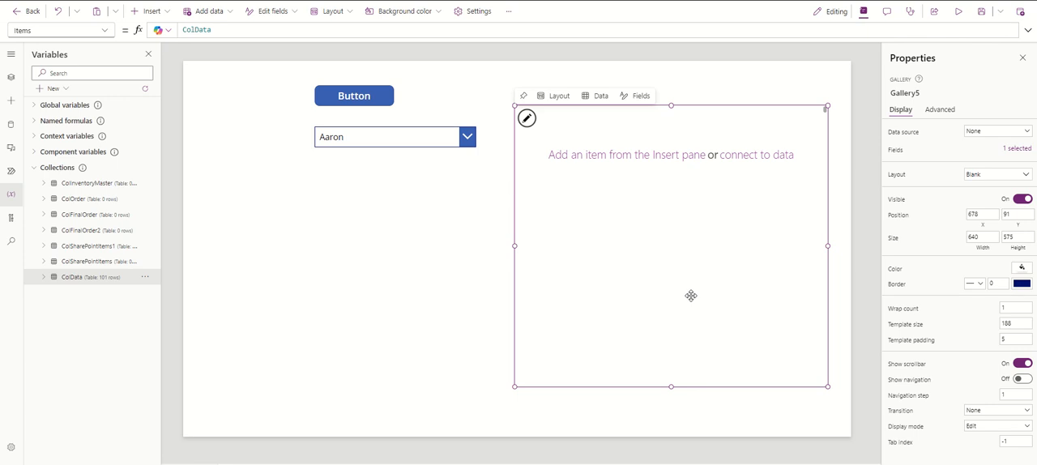
click(562, 144)
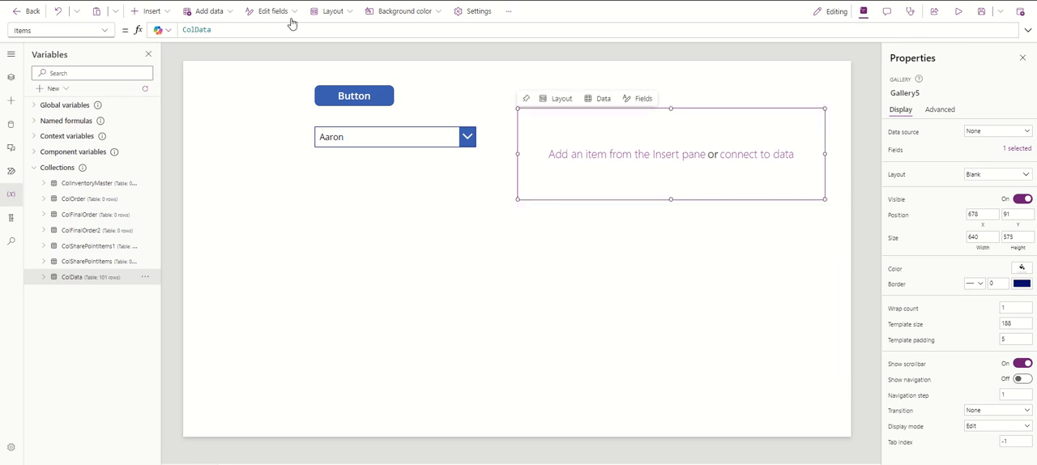
click(162, 10)
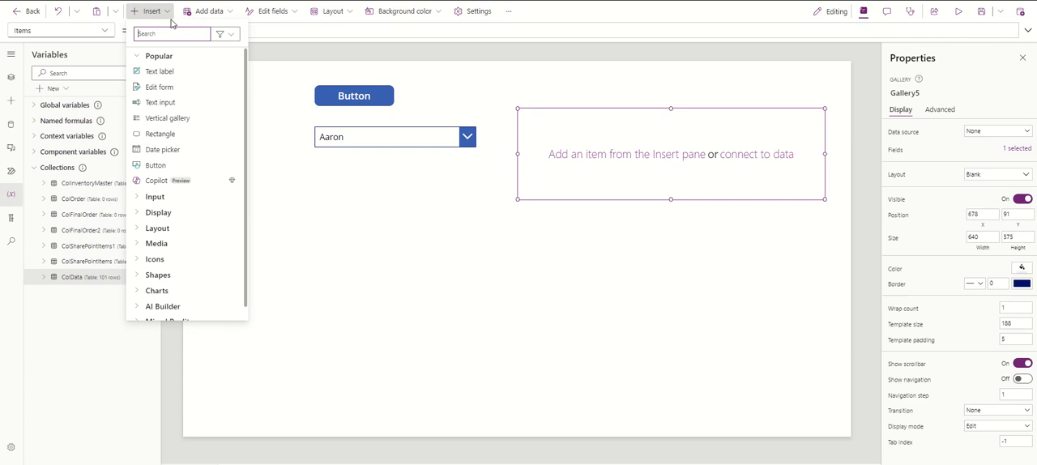
click(169, 71)
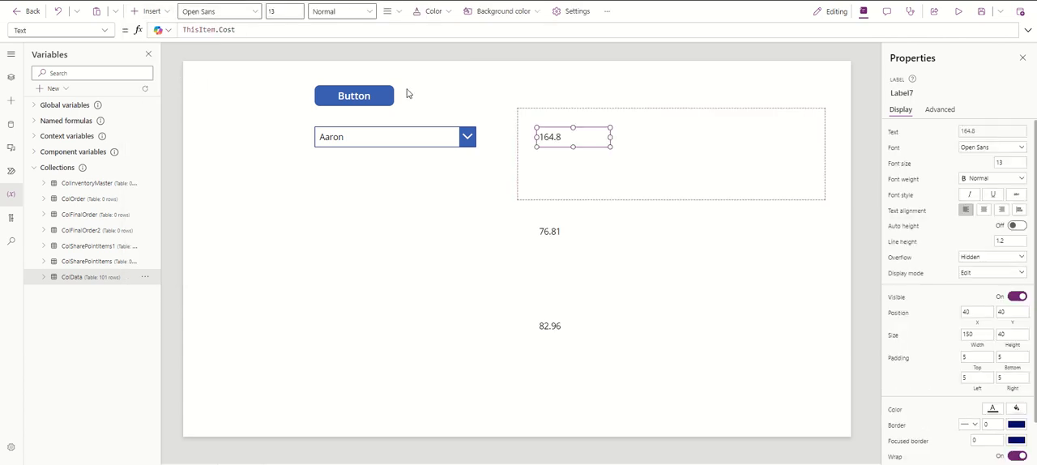
double_click(565, 136)
drag(565, 136, 552, 120)
Set the gallery label's Text formula to ThisItem.Name
click(246, 31)
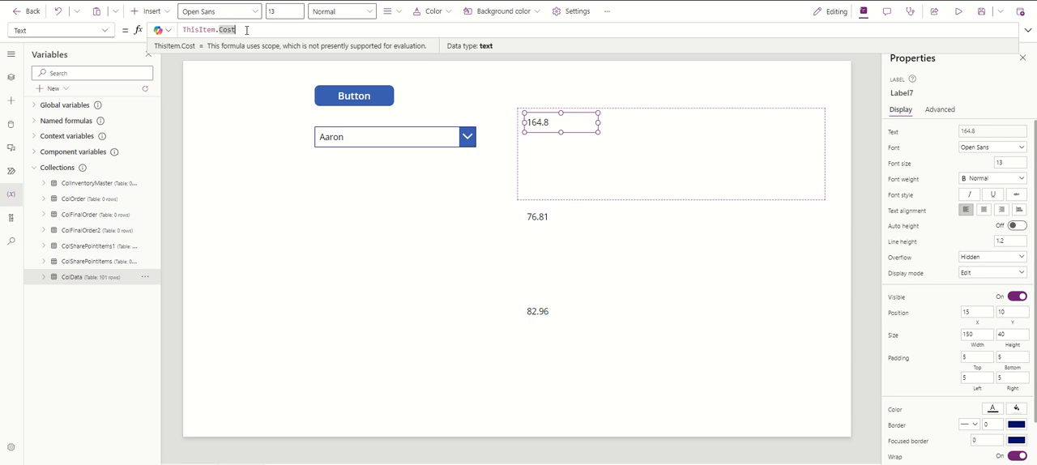
key(BackSpace)
key(BackSpace)
key(BackSpace)
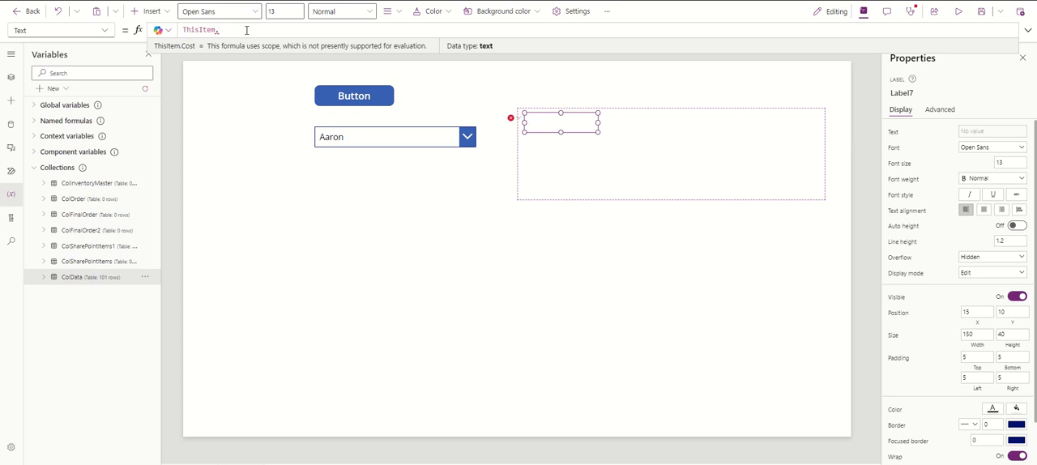
text(Name)
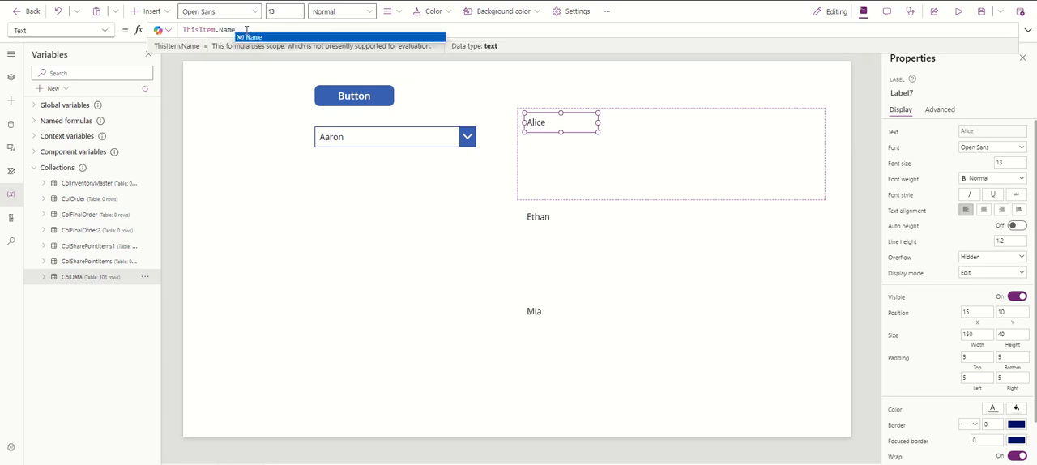
Reduce the gallery's template size to about 44 and move the name label to X 0, Y 0 within it
click(564, 147)
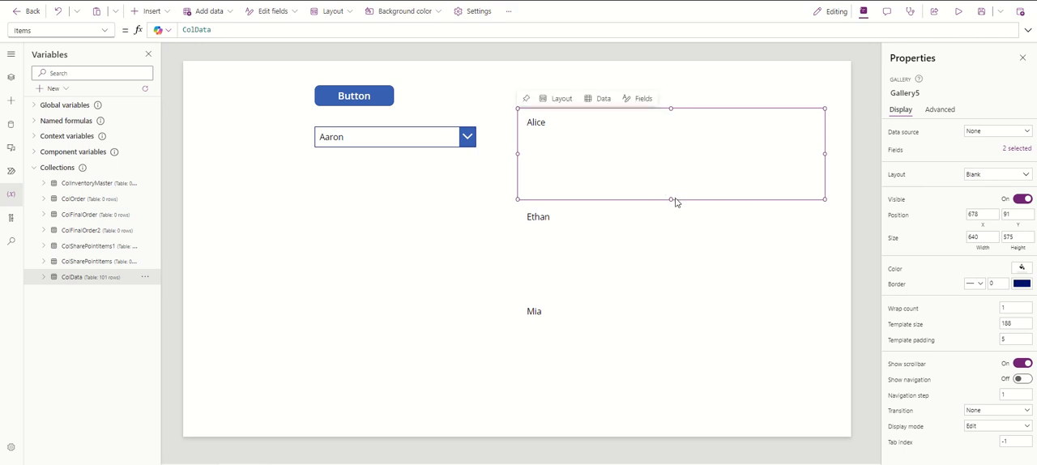
click(715, 306)
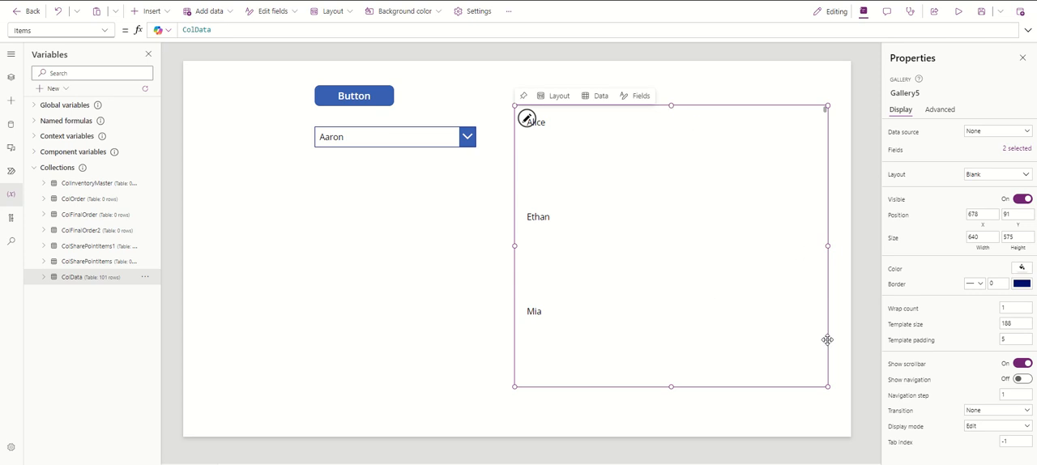
click(663, 146)
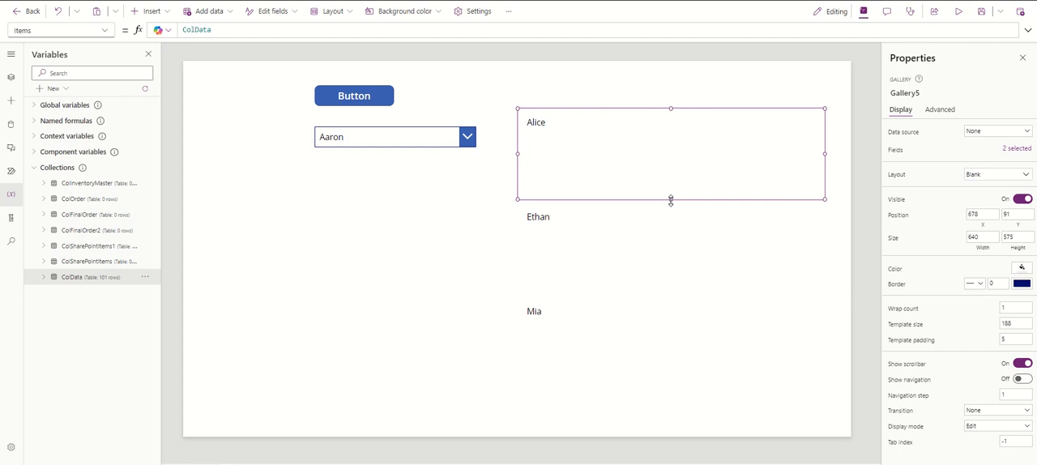
drag(670, 198, 657, 130)
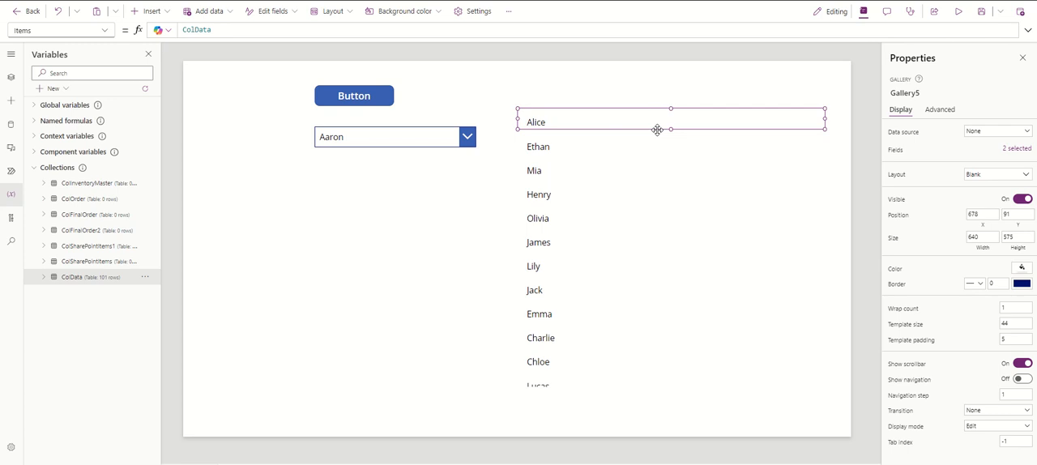
click(538, 124)
drag(548, 121, 541, 117)
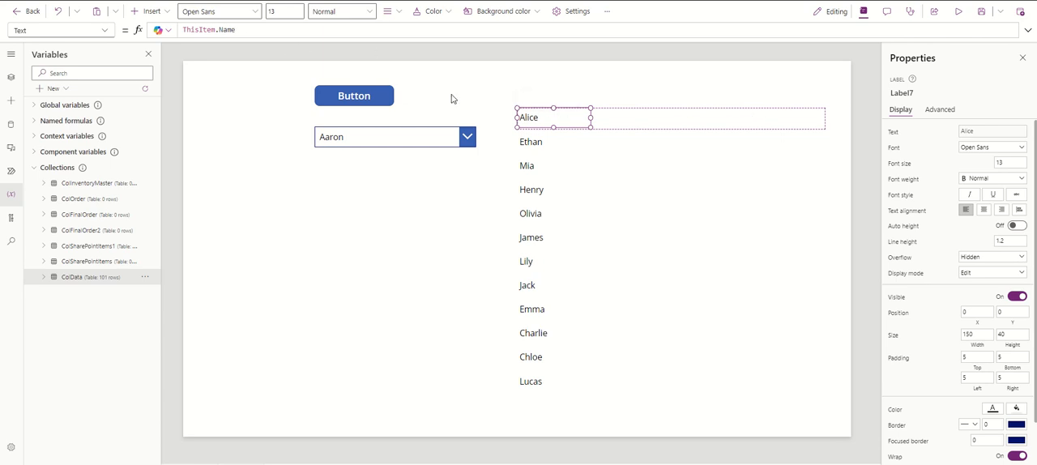
Duplicate the name label inside the gallery template and place the copy directly beside it at X 150, Y 0
double_click(569, 120)
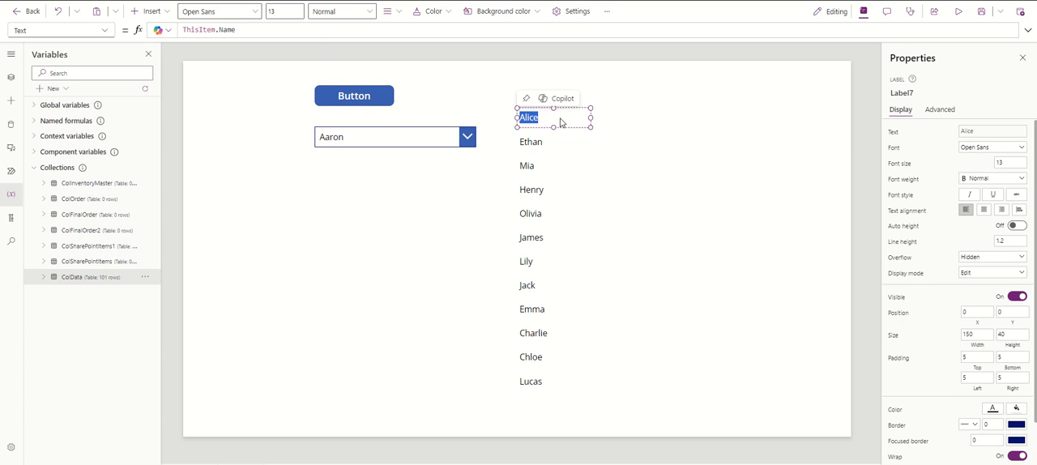
click(553, 142)
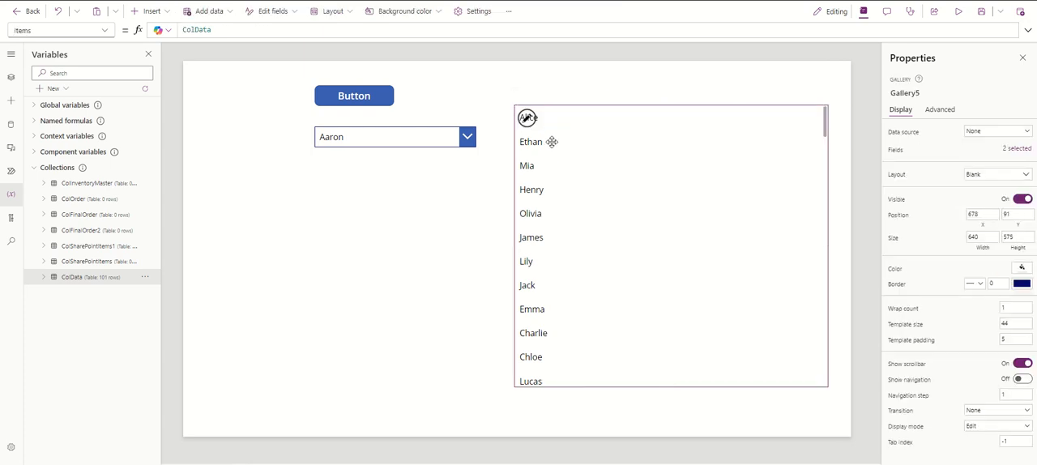
click(550, 117)
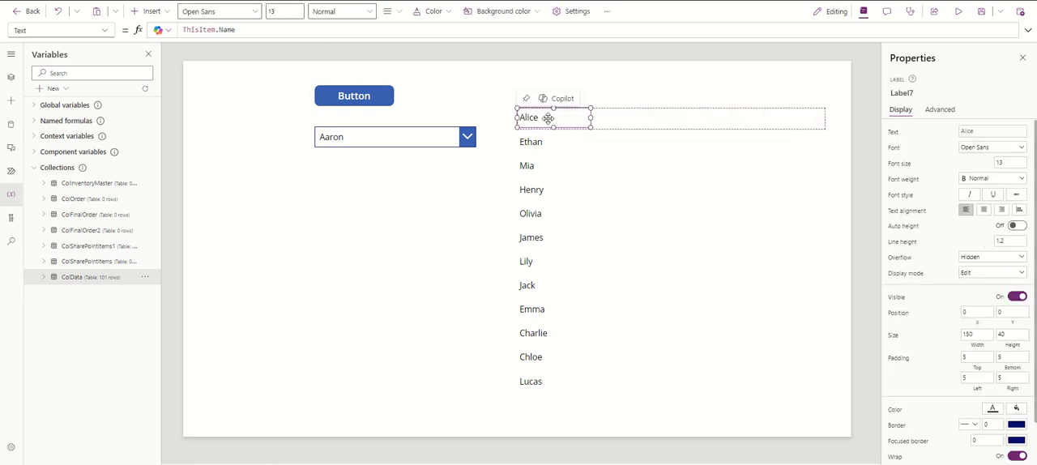
click(613, 121)
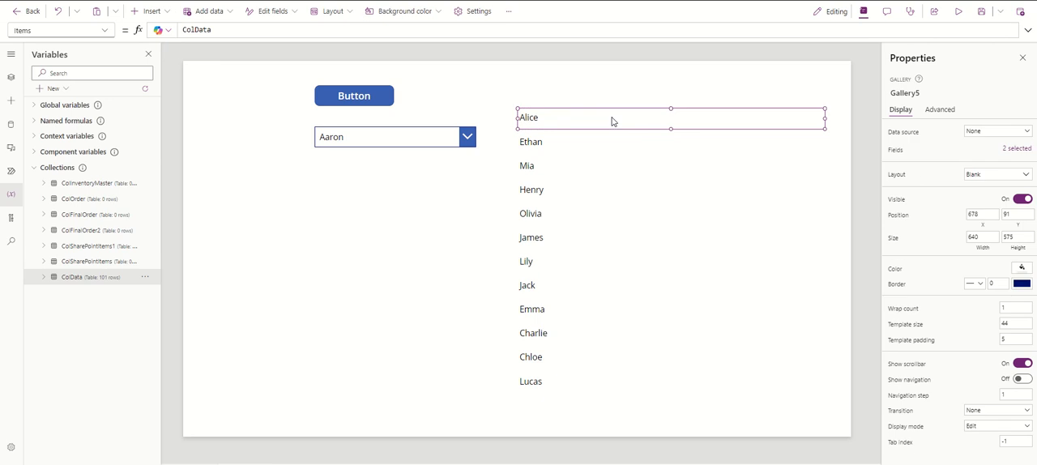
key(ctrl+v)
drag(592, 118, 630, 117)
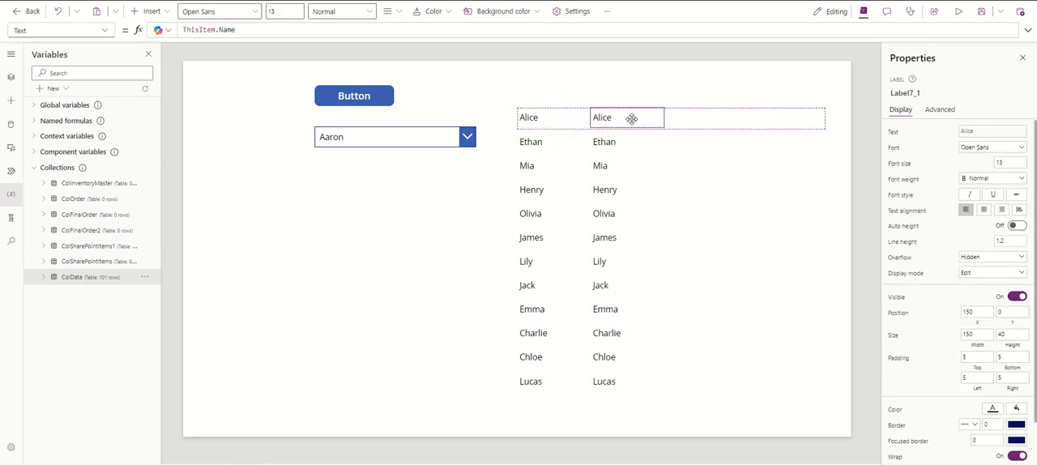
Set the copied label's Text formula to ThisItem.Item
drag(235, 29, 218, 30)
key(BackSpace)
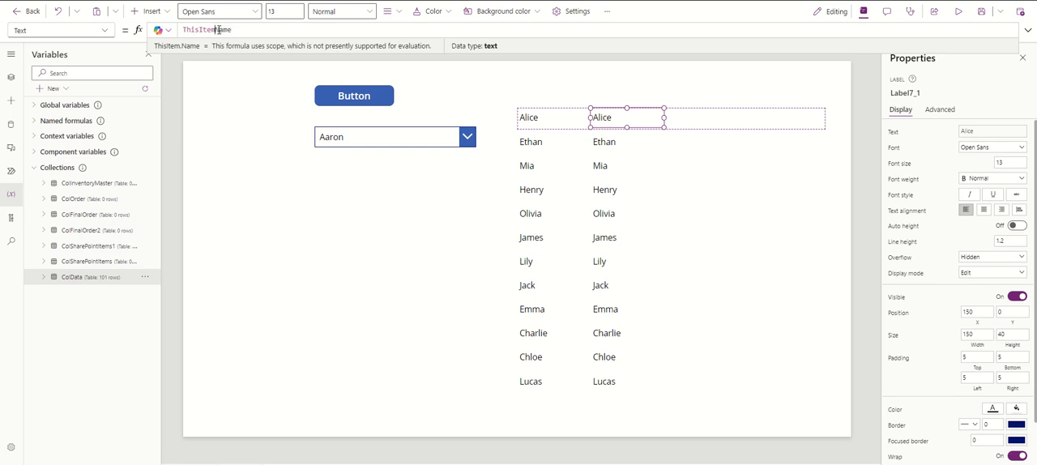
text(.)
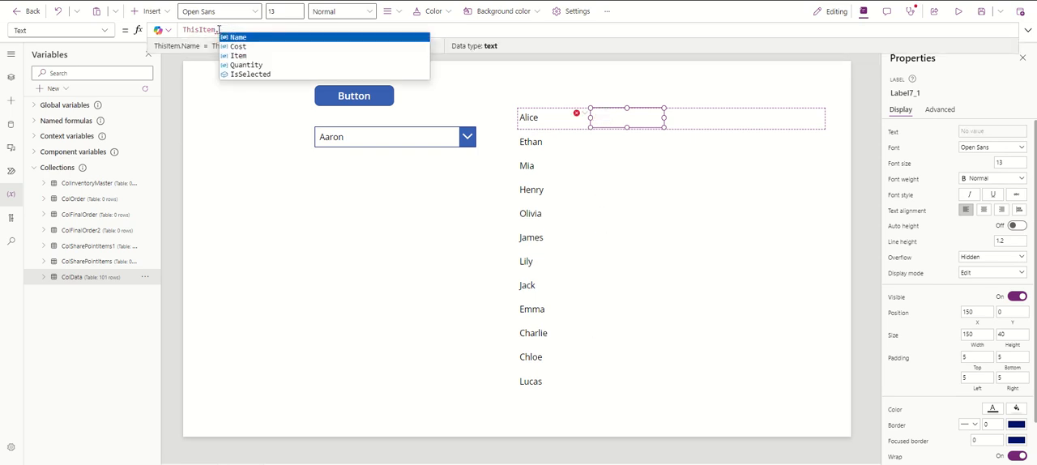
click(287, 55)
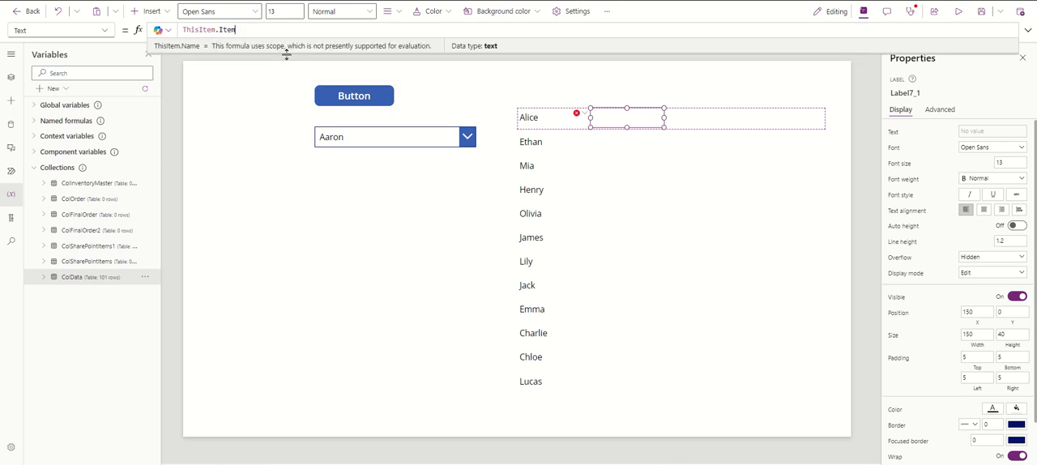
Duplicate the item label inside the gallery template and place the copy at X 328, Y 0
click(624, 119)
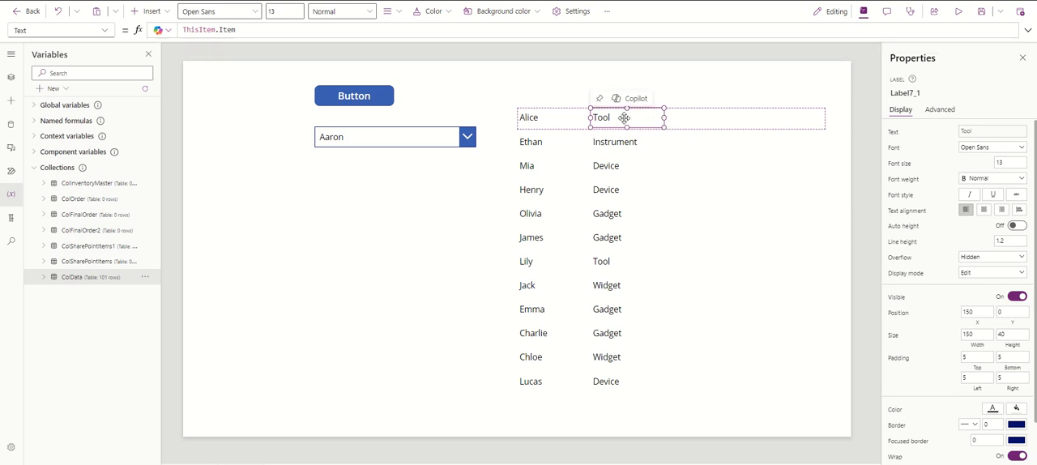
click(701, 120)
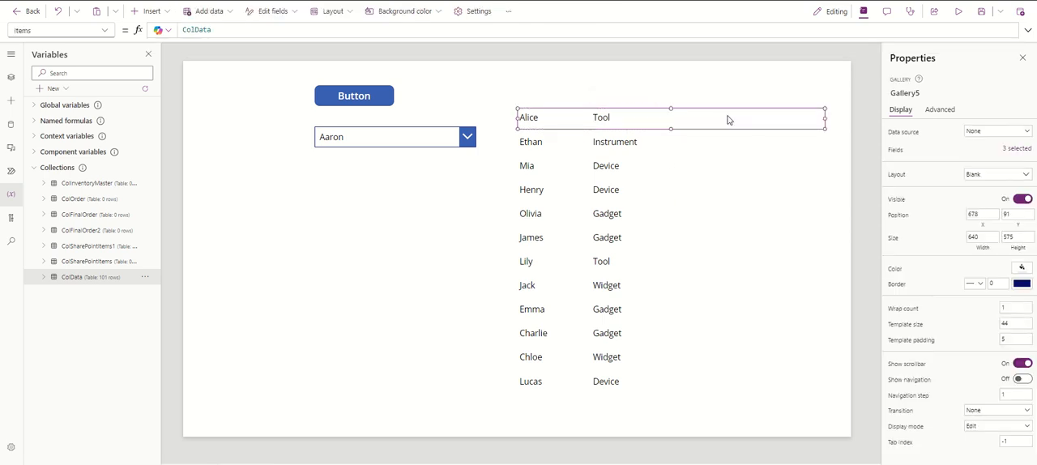
key(ctrl+v)
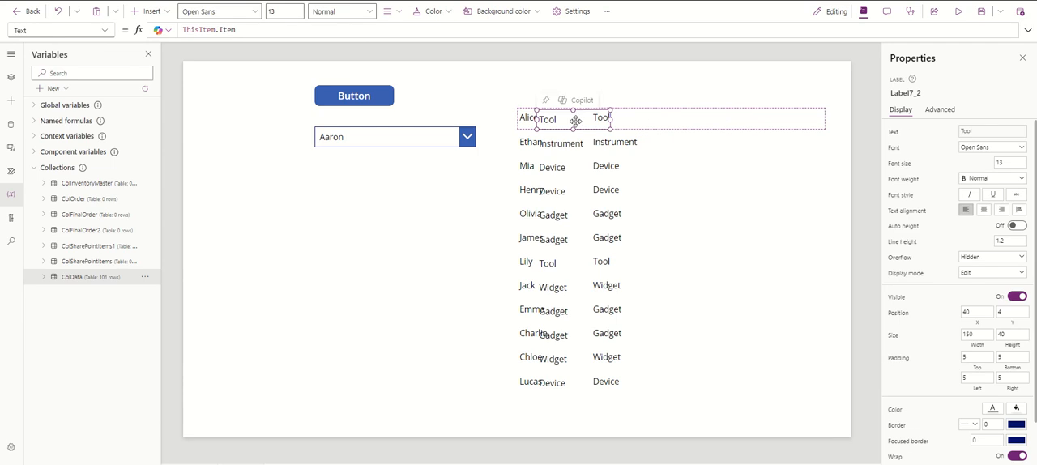
drag(569, 118, 716, 119)
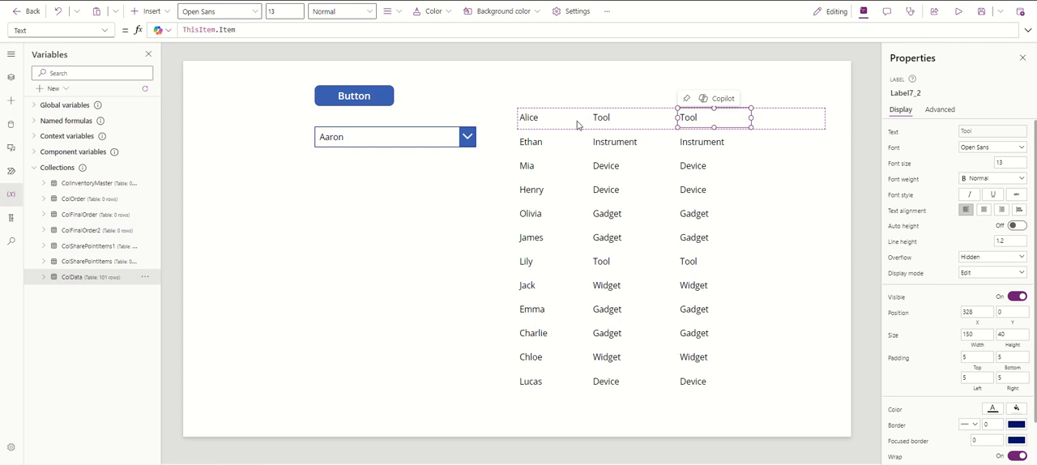
Set the third gallery label's Text formula to ThisItem.Quantity and narrow it to width 80 at X 370
click(233, 31)
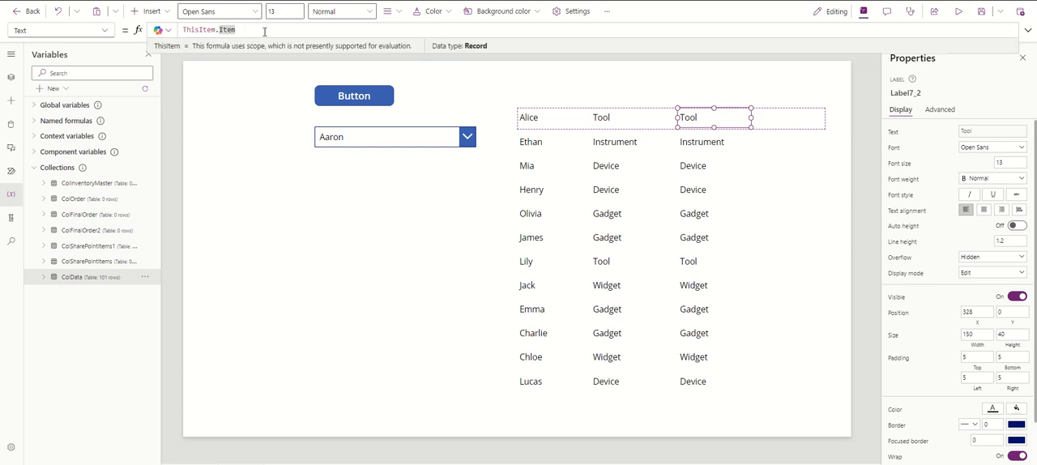
key(BackSpace)
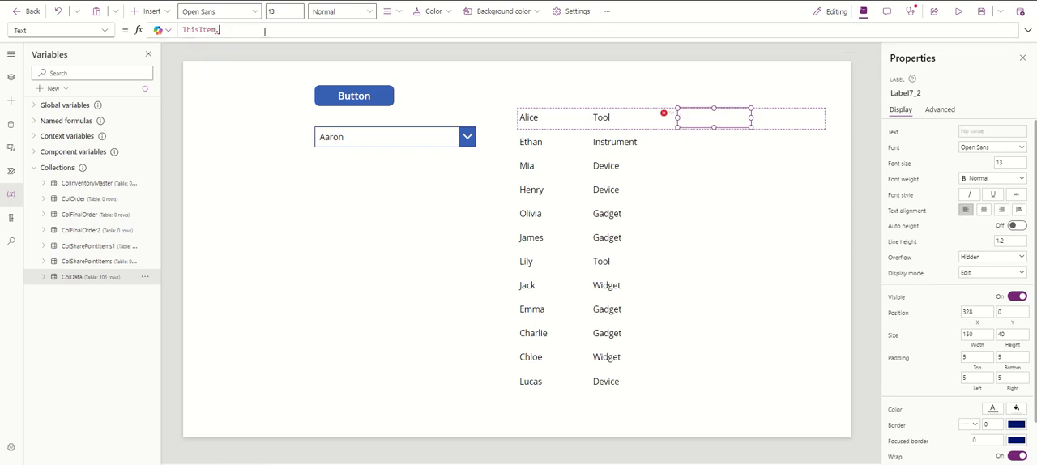
text(Q)
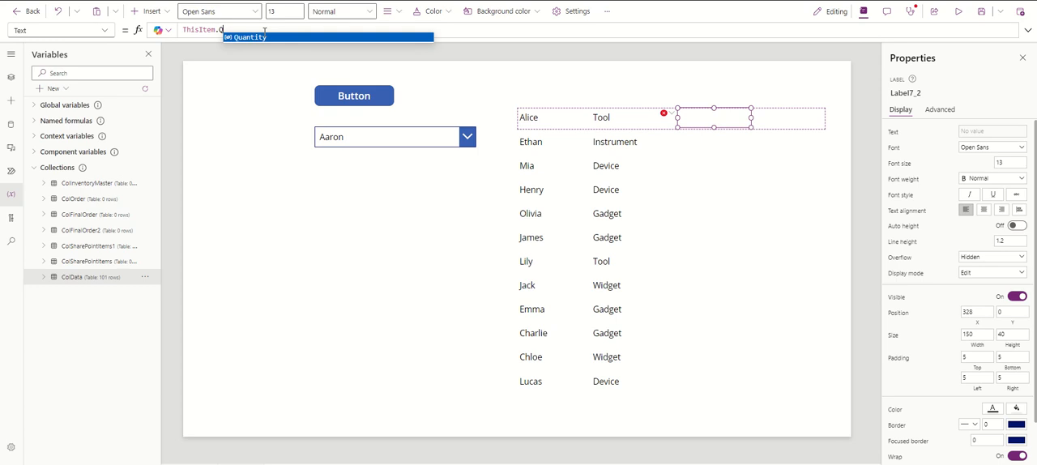
click(264, 37)
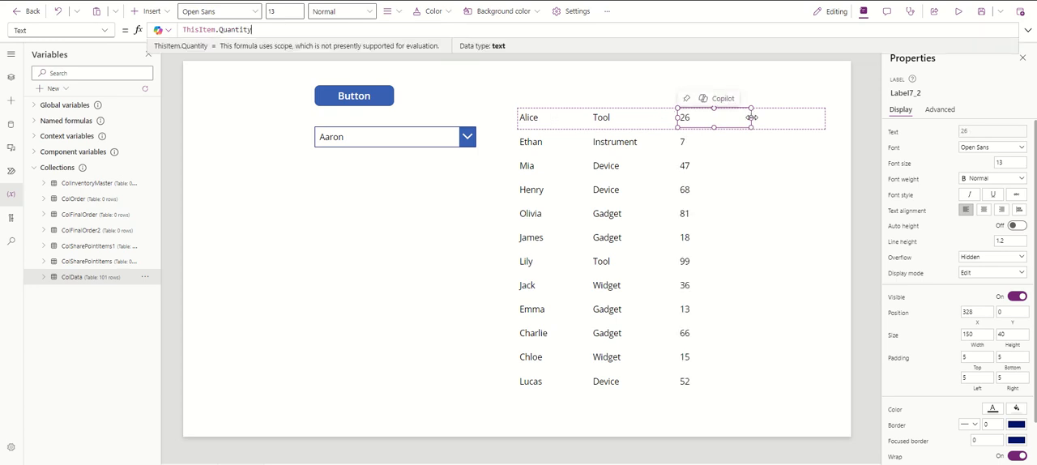
drag(752, 118, 720, 120)
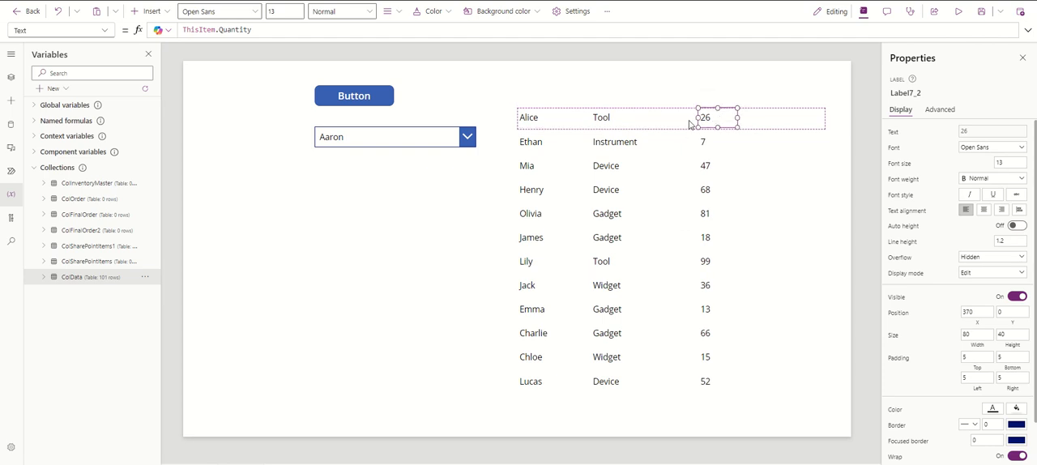
Duplicate the quantity label inside the gallery template and place the copy at X 501, Y 0 with width 129
key(ctrl+c)
key(ctrl+v)
drag(562, 117, 786, 119)
Set the fourth gallery label's Text formula to ThisItem.Cost
drag(252, 30, 221, 30)
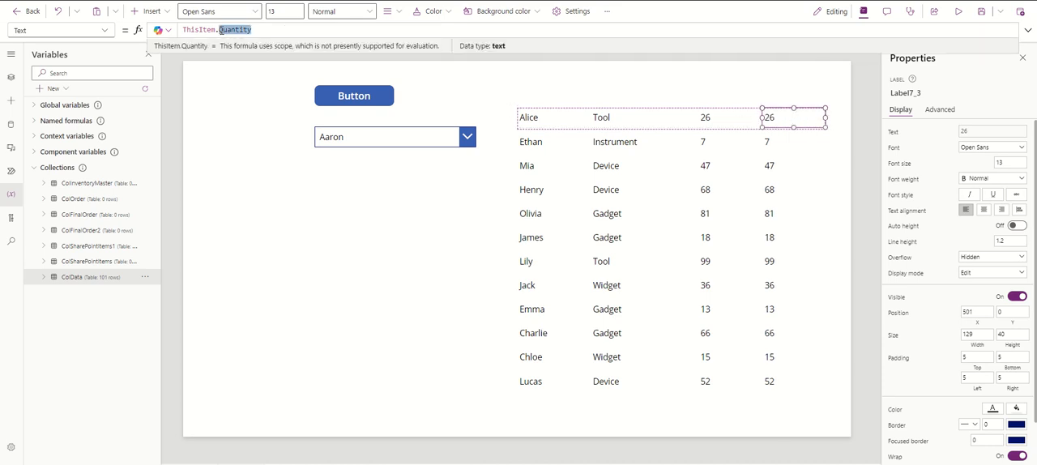
text(C)
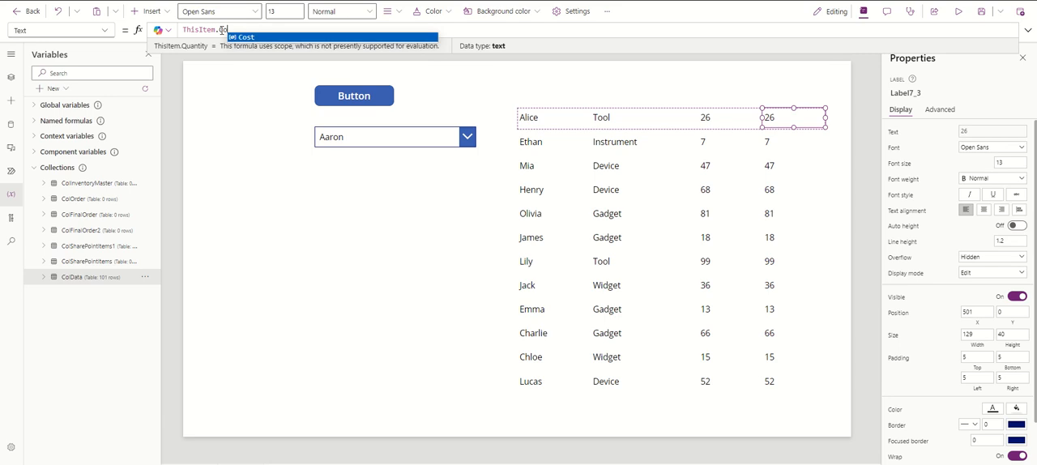
text(o)
click(261, 36)
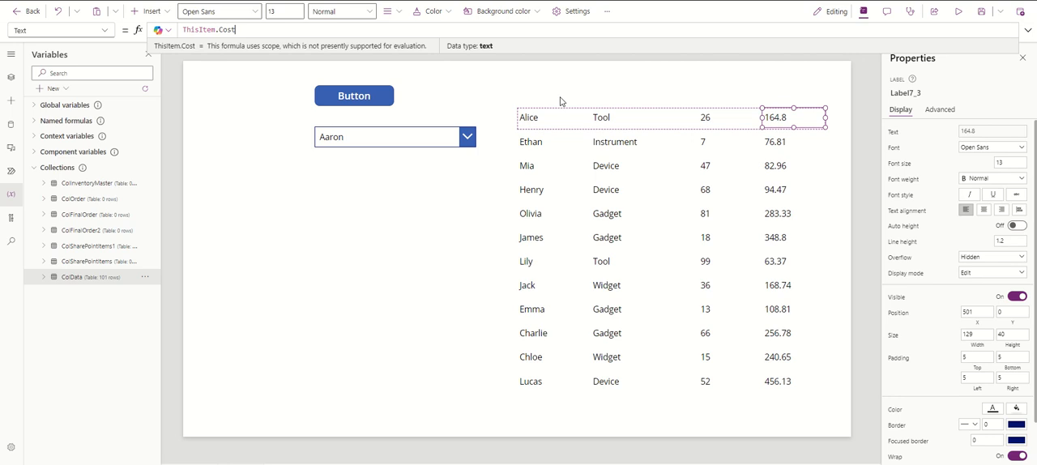
Insert a text label reading Customer Name above the gallery's name column at X 678, Y 51
click(677, 268)
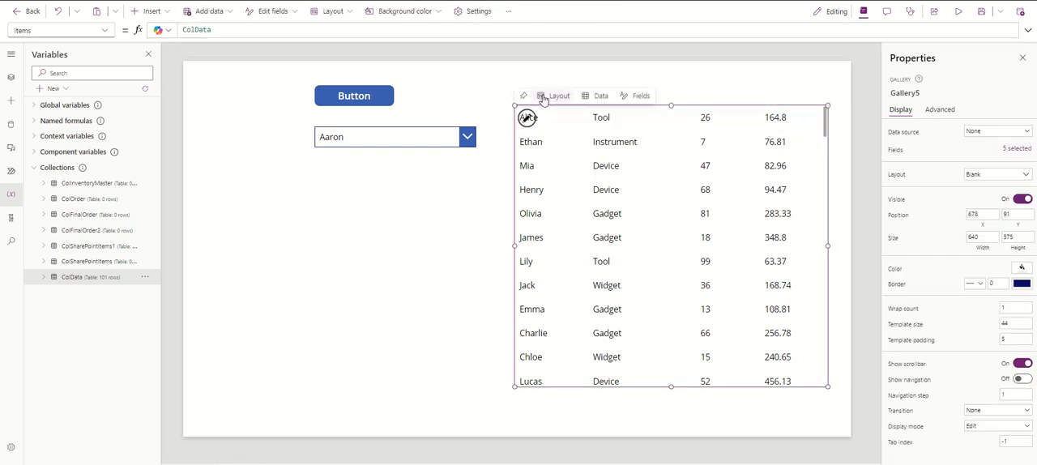
click(162, 15)
click(150, 72)
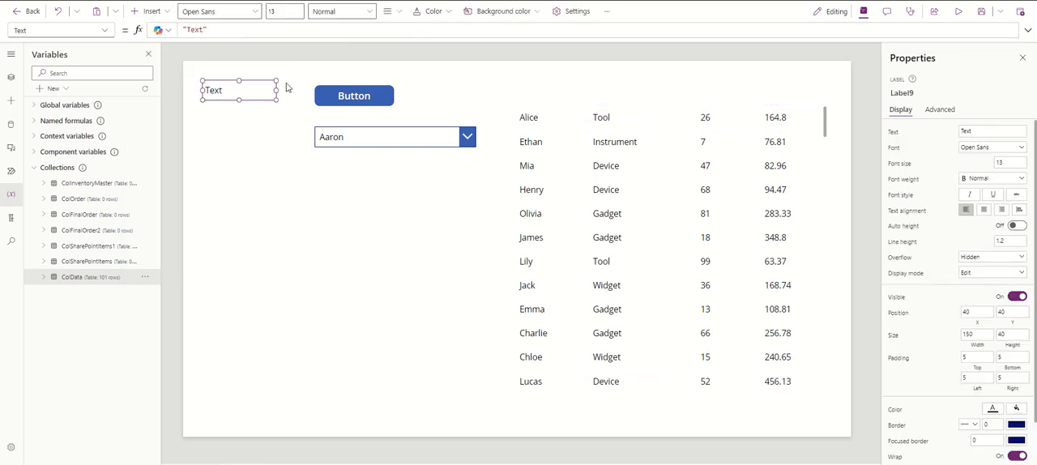
drag(249, 95, 554, 101)
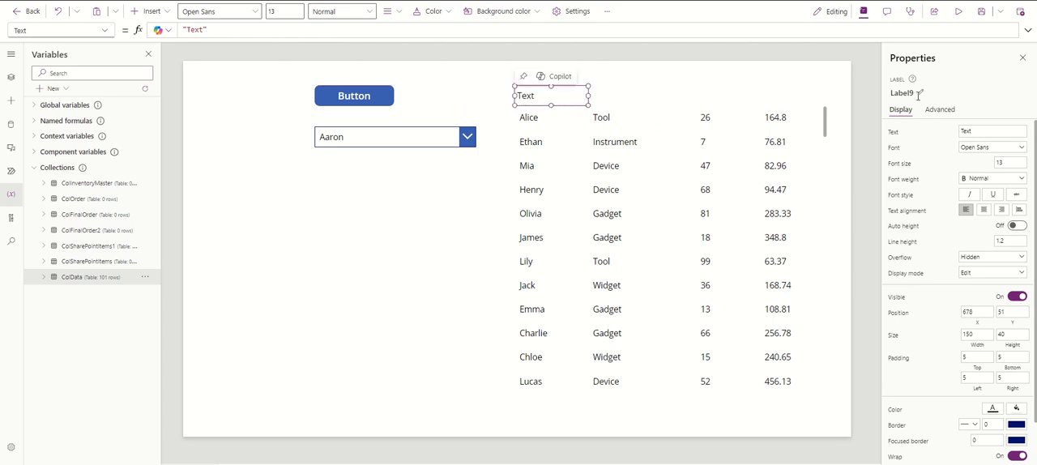
click(987, 130)
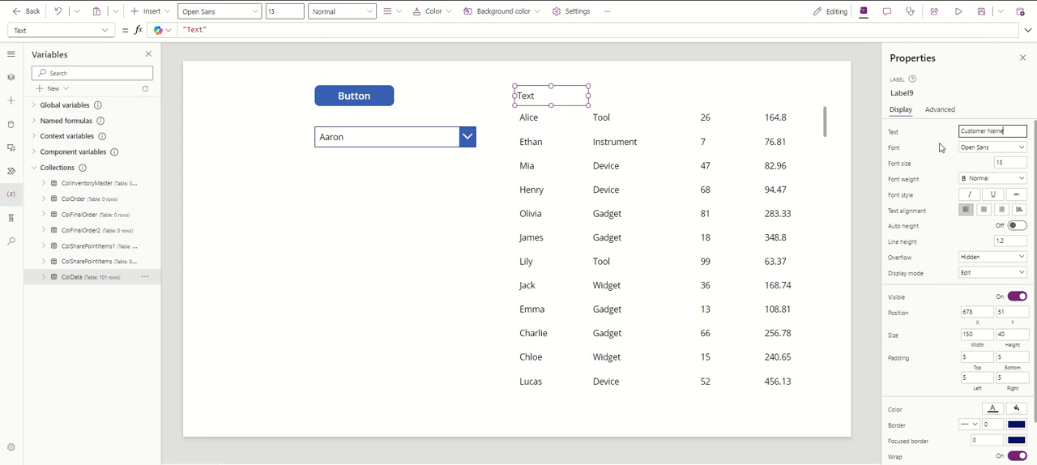
click(926, 133)
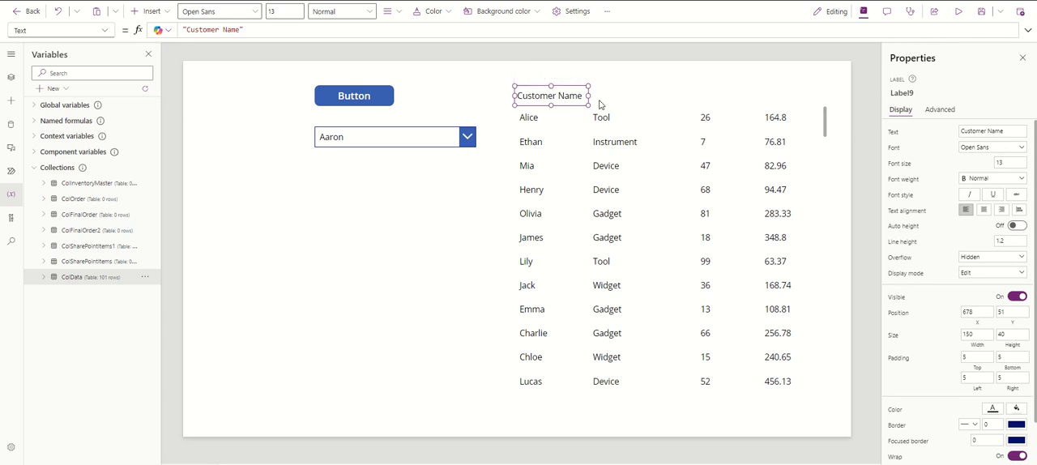
Duplicate the Customer Name header, place the copy at X 828, Y 51 with width 199, and set its text to Item Ordered
drag(569, 98, 686, 95)
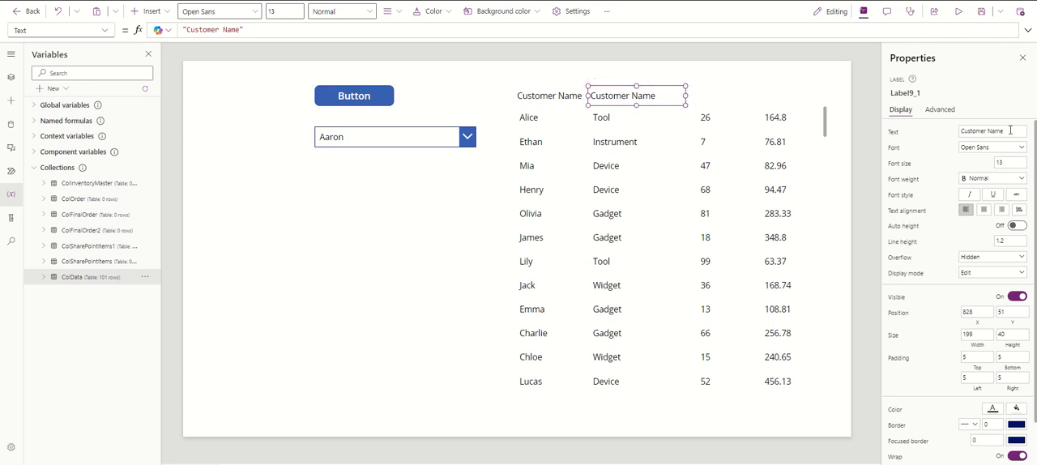
click(964, 132)
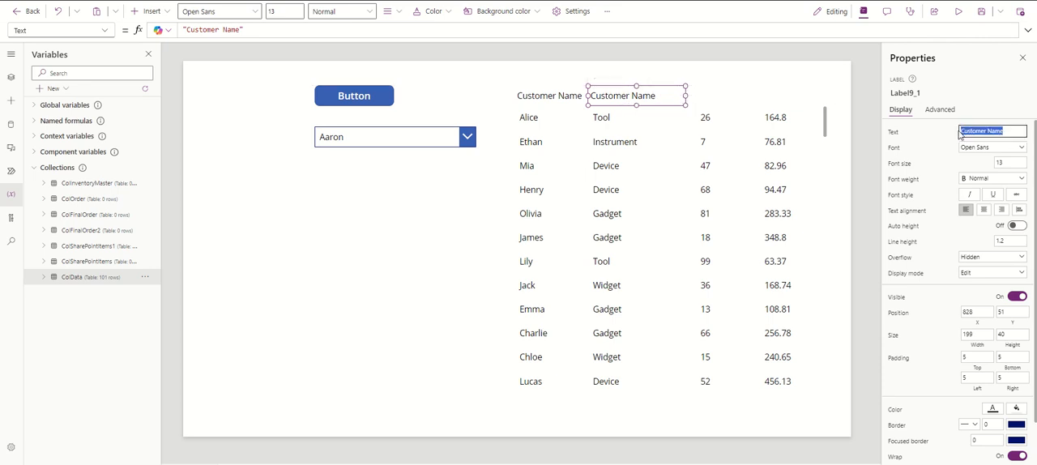
key(BackSpace)
text(Item Ordered)
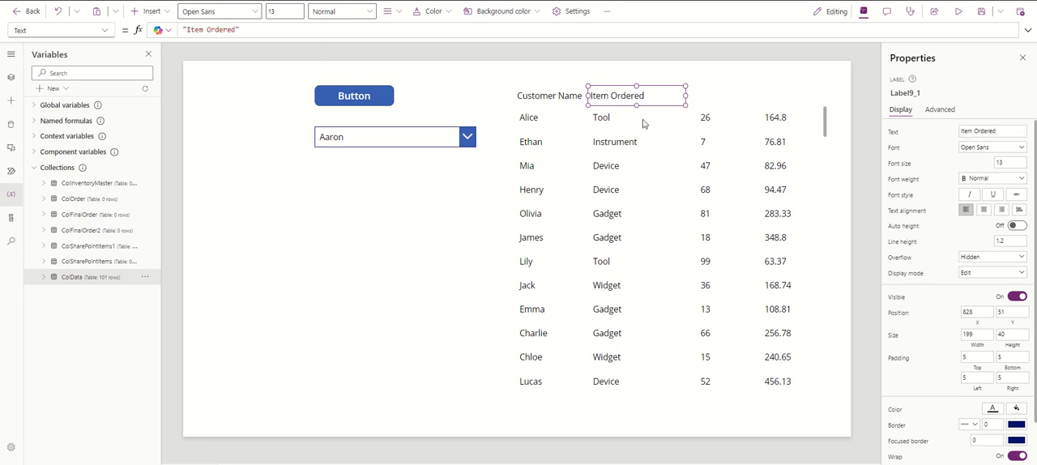
Duplicate the Item Ordered header and place the copy above the quantity column at X 1027, Y 51 with width 145
click(713, 100)
key(ctrl+v)
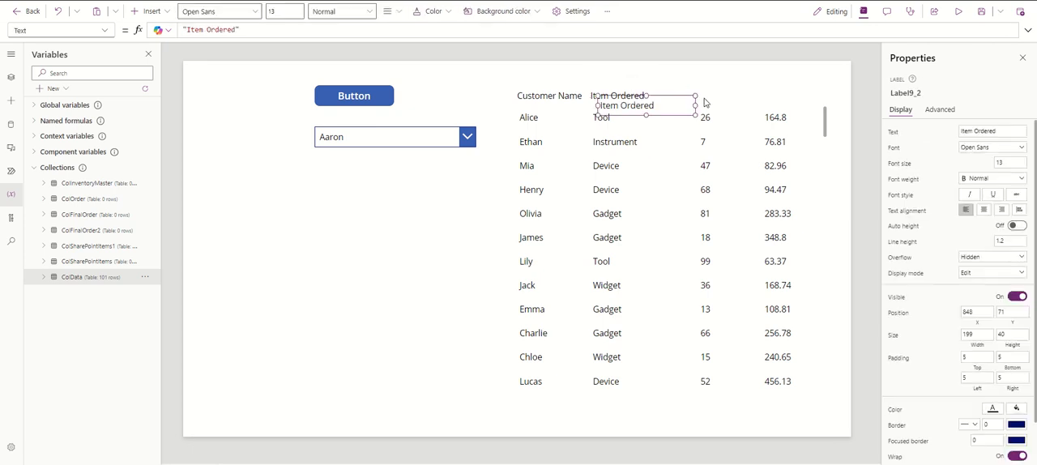
drag(669, 105, 756, 94)
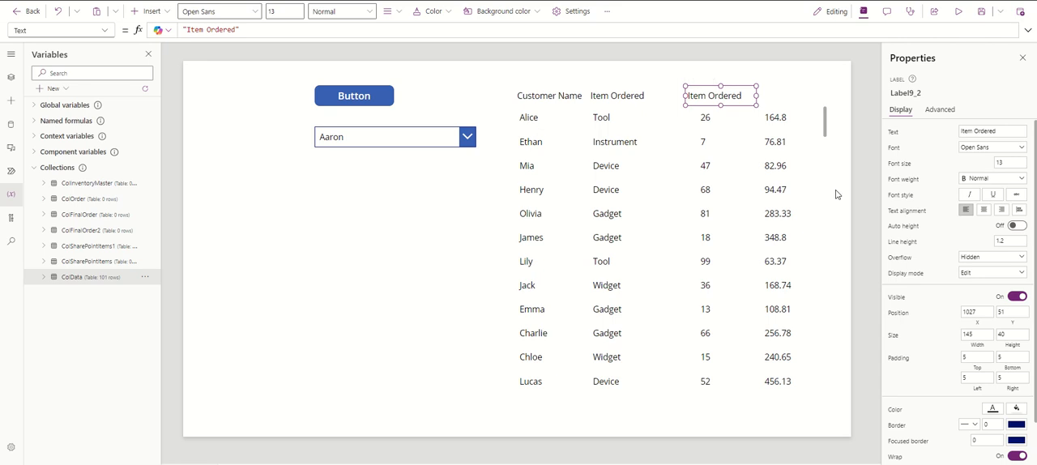
Change the text of the header above the quantity column to Qty Ordered
click(1008, 131)
drag(1009, 131, 937, 134)
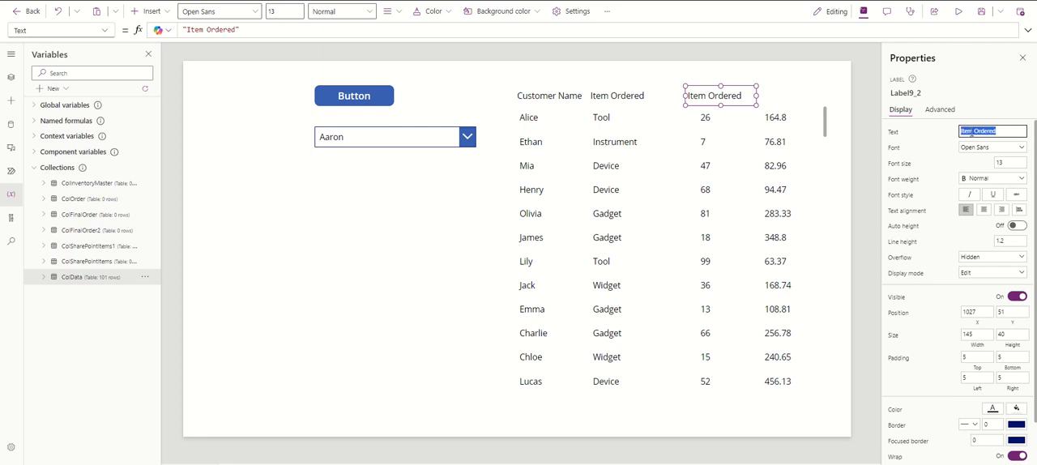
click(971, 132)
key(BackSpace)
key(BackSpace)
key(BackSpace)
key(BackSpace)
key(BackSpace)
text(Qty)
click(930, 139)
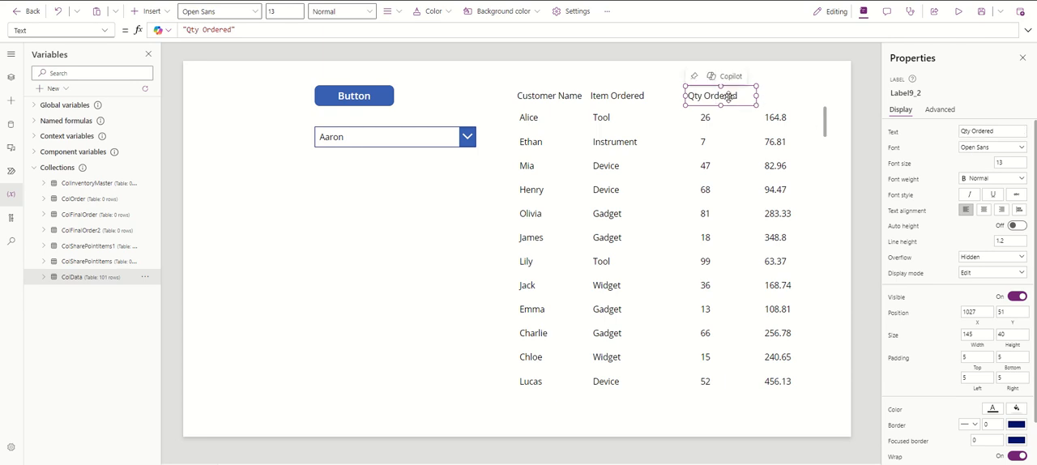
Duplicate the Qty Ordered header and place the copy above the cost column at X 1172, Y 51
click(773, 103)
key(ctrl+v)
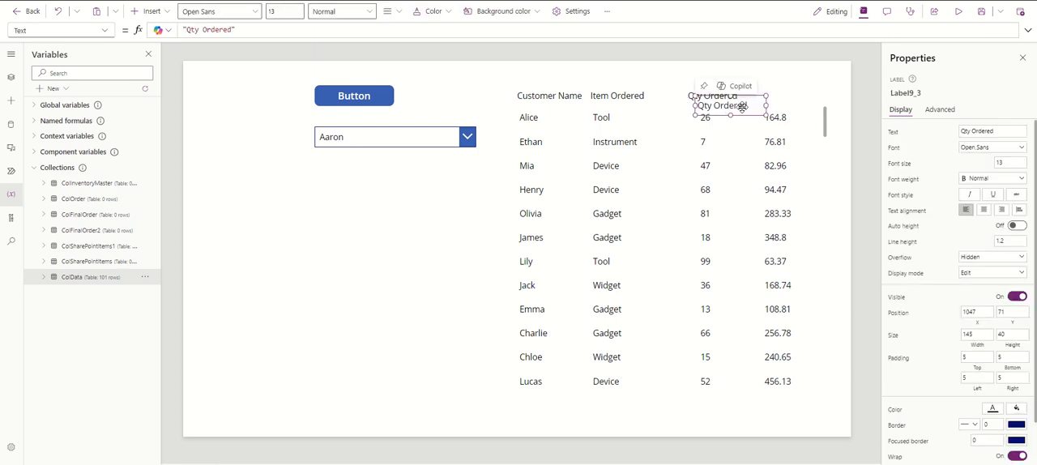
drag(742, 107, 802, 96)
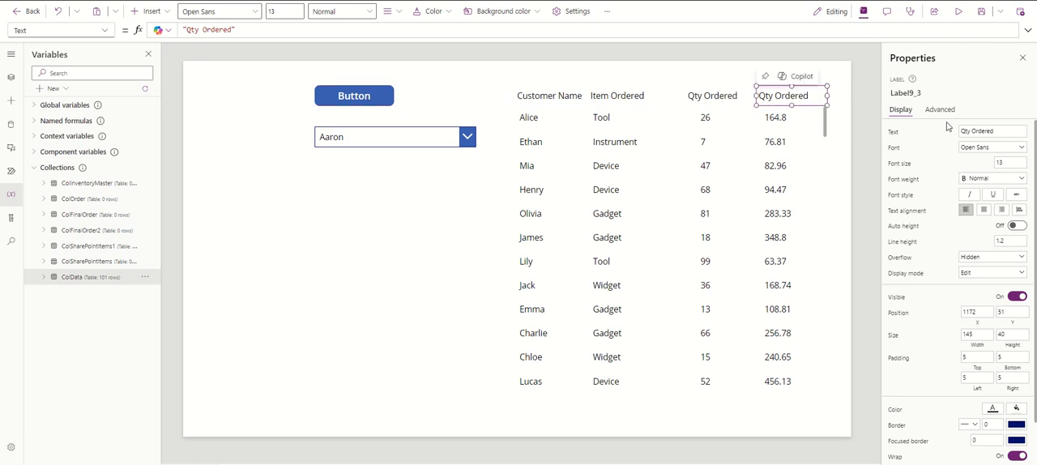
Change the text of the header above the cost column to Total Cost
drag(1002, 131, 949, 133)
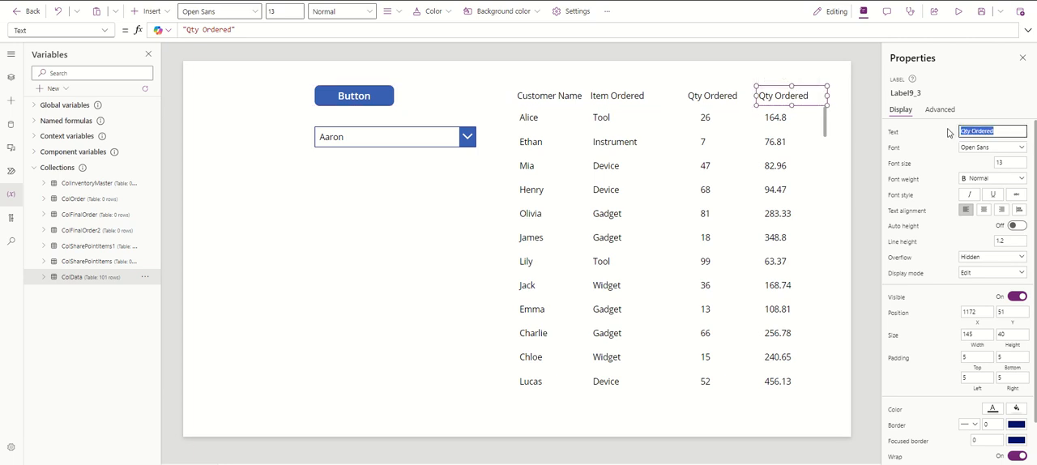
text(Total Cost)
key(Return)
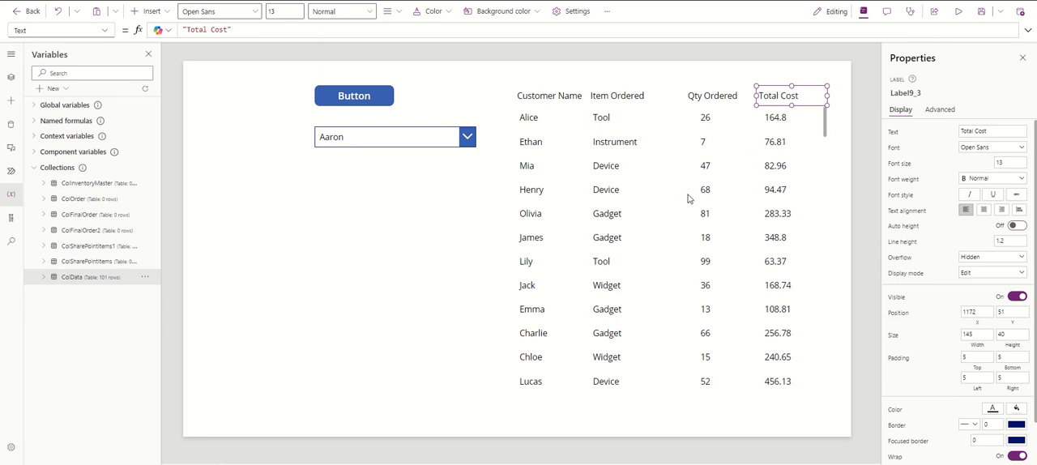
Move the gallery to Y 92 and insert a rectangle as a divider under the headers, 639 wide and 1 high at X 678, Y 91
click(661, 148)
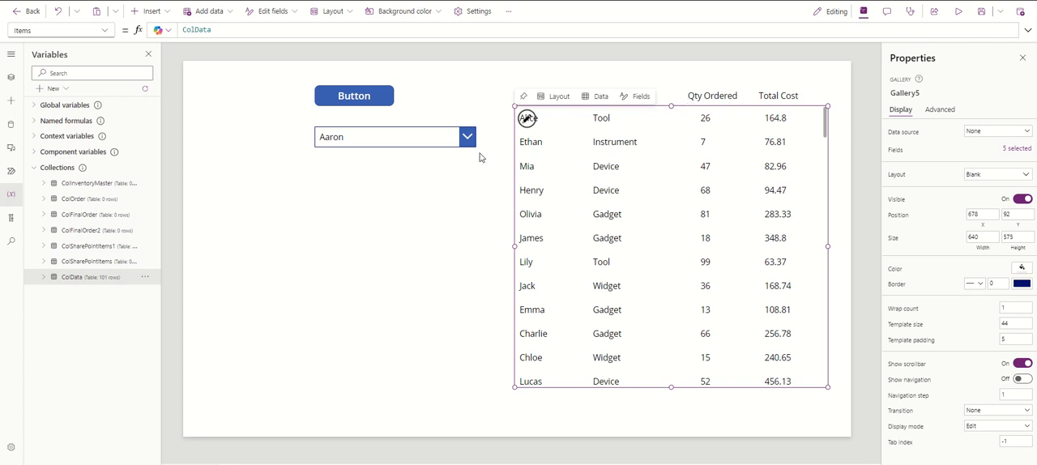
click(148, 12)
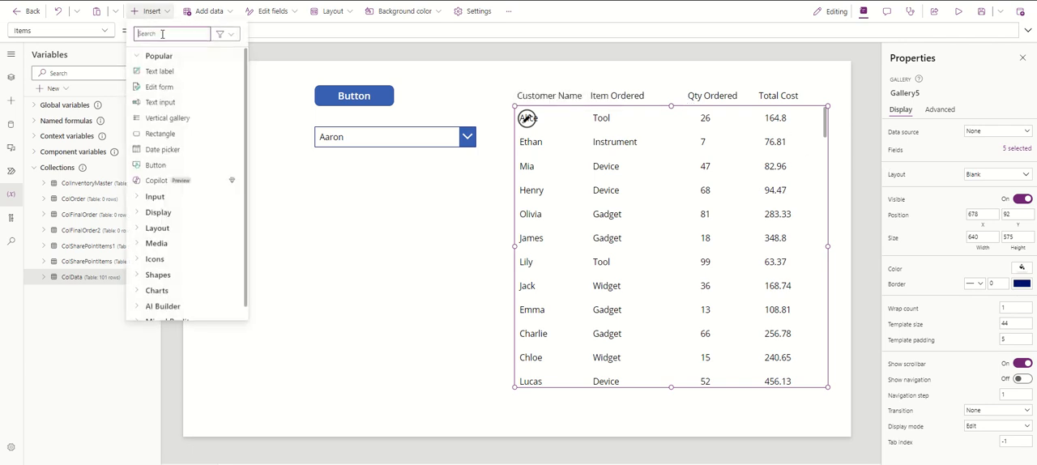
click(171, 135)
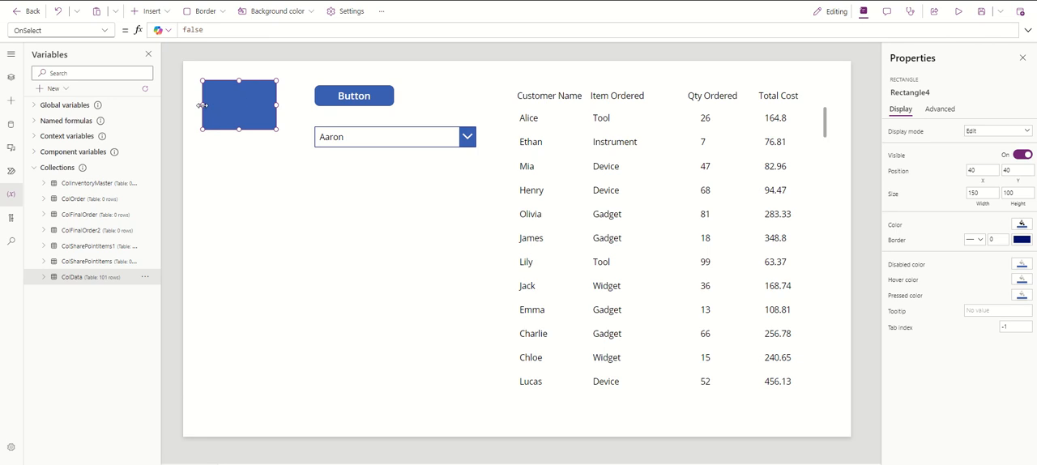
drag(202, 106, 828, 122)
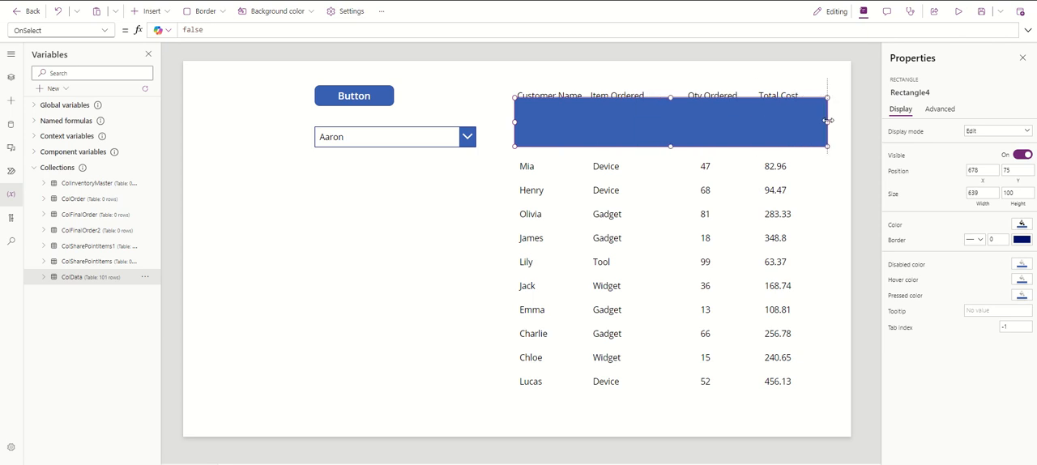
drag(671, 146, 672, 105)
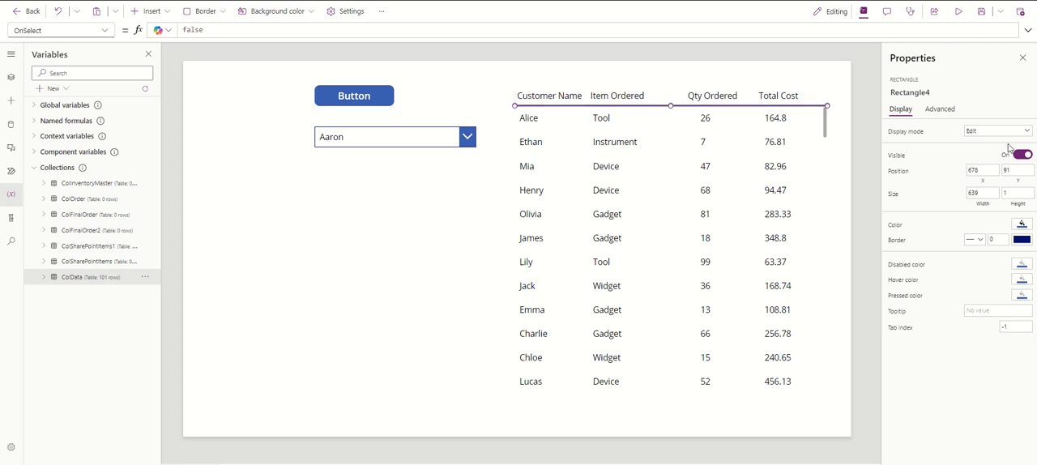
Set the divider rectangle's fill color to black
click(1022, 240)
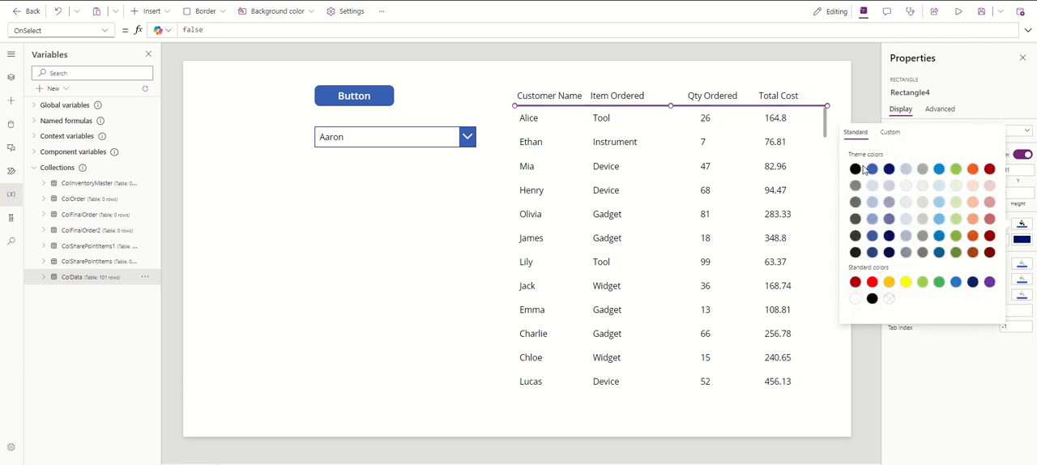
click(855, 169)
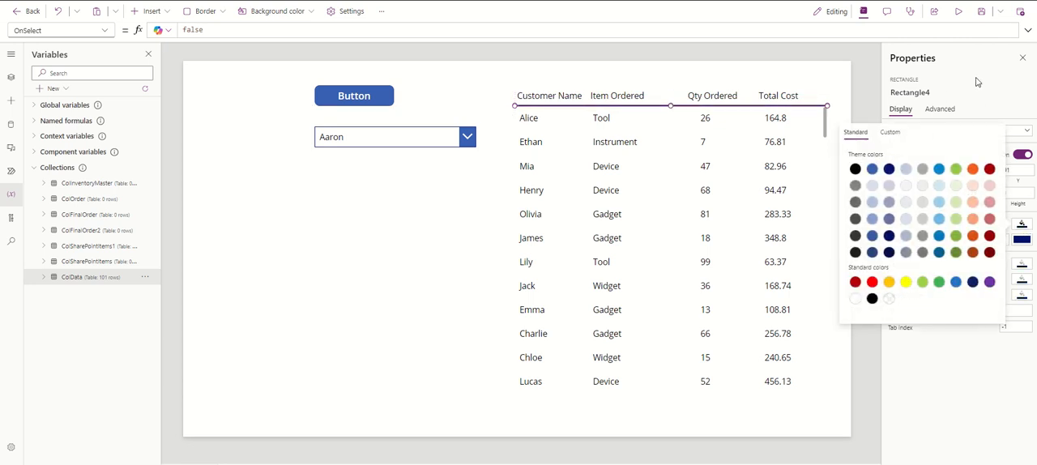
click(977, 79)
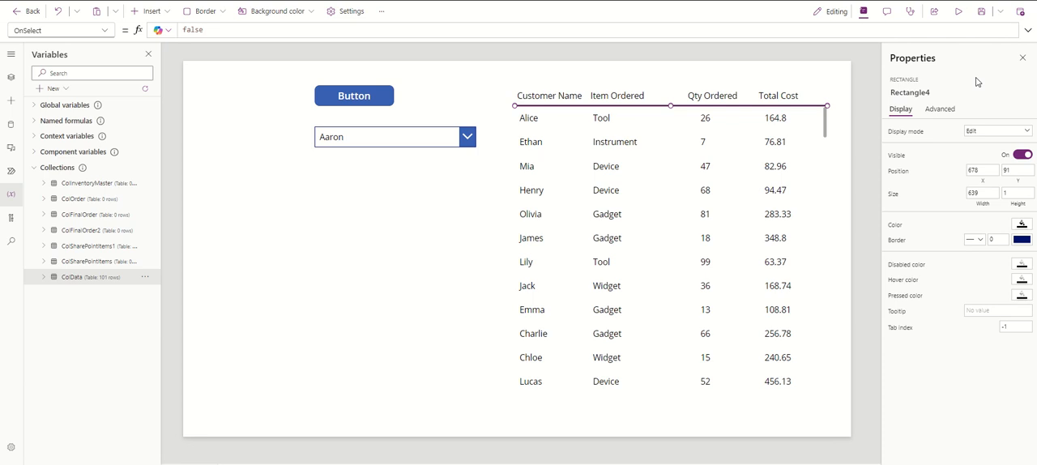
Preview the app and scroll through the gallery rows to check the columns beneath their headers
click(959, 11)
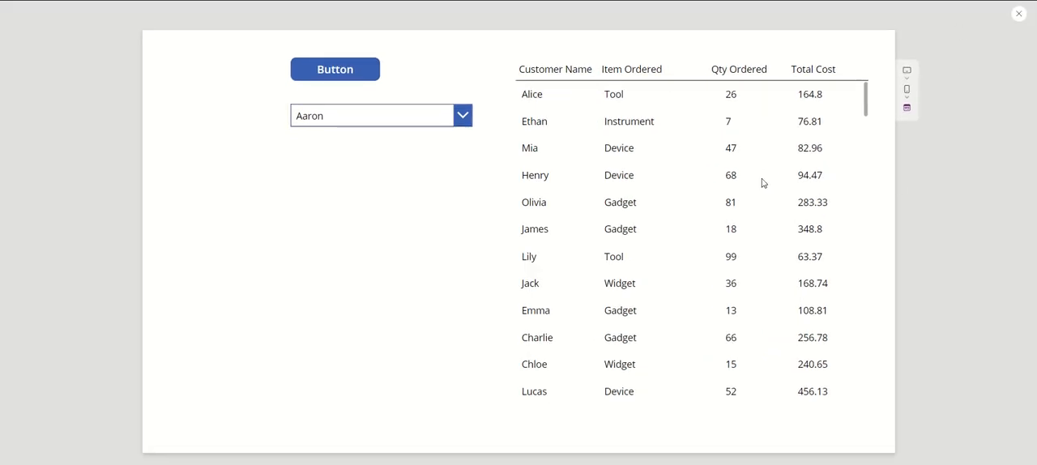
scroll(688, 180, down, 5)
scroll(706, 203, down, 7)
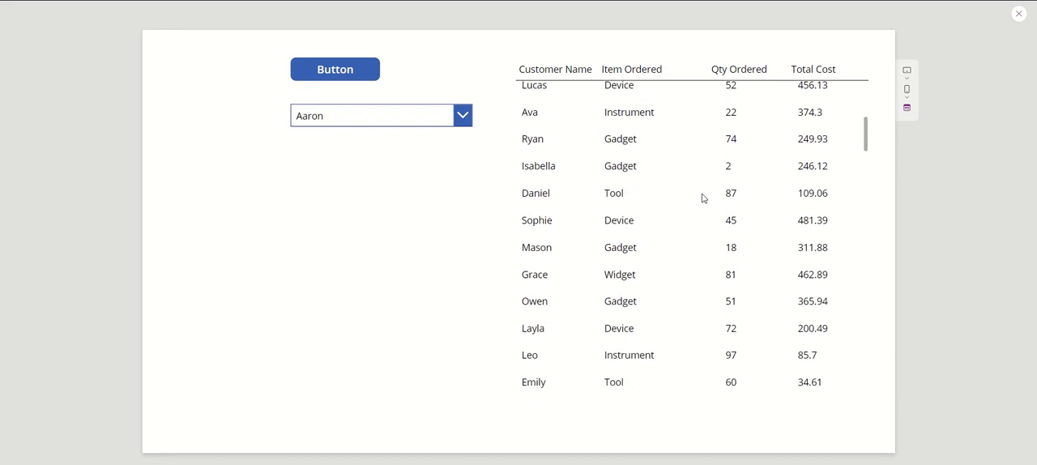
scroll(710, 214, down, 1)
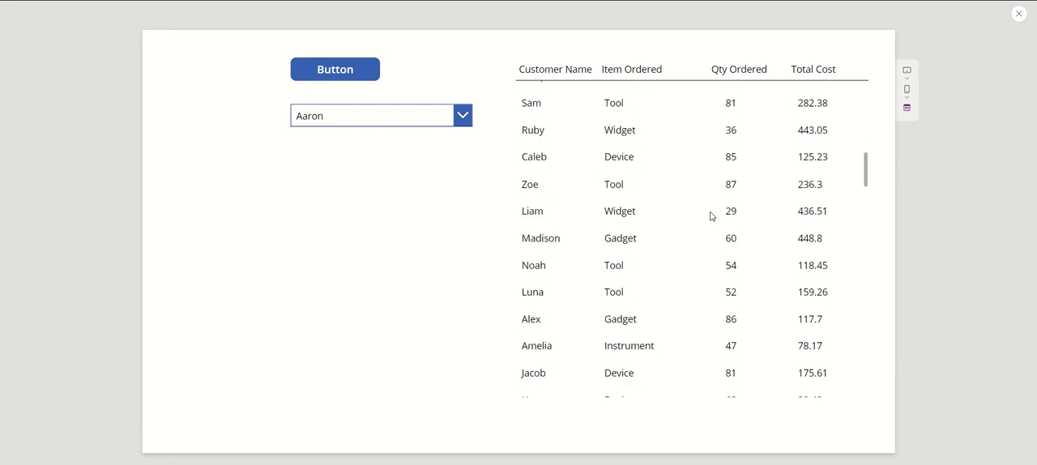
scroll(710, 215, up, 10)
scroll(711, 219, up, 3)
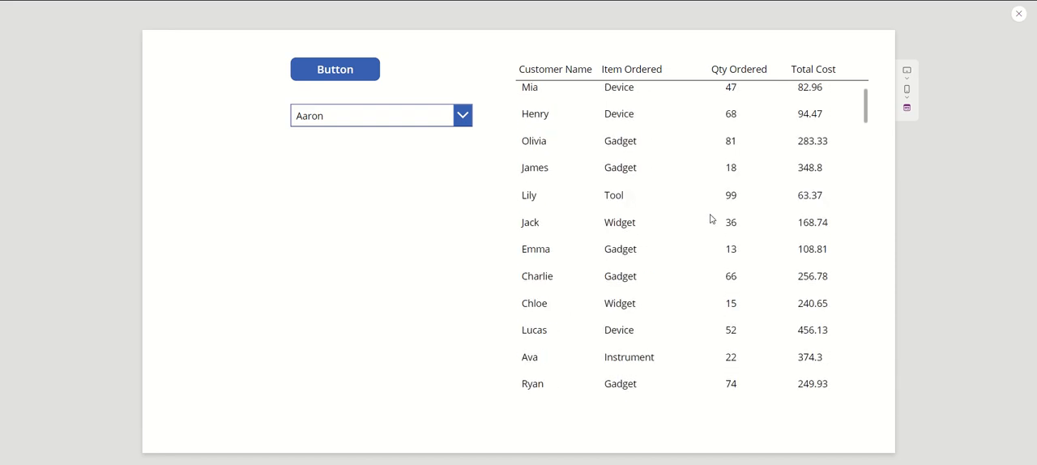